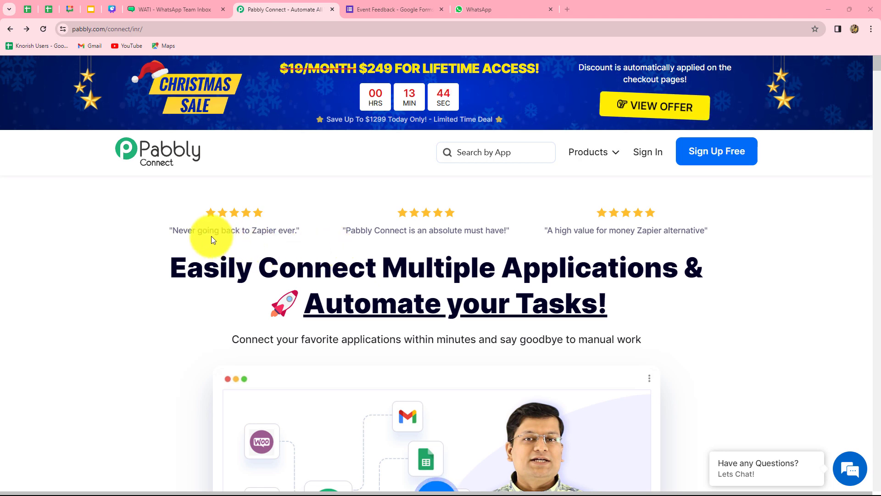
Step: Sign in to the Pabbly account to reach the All Apps page
left_click(642, 155)
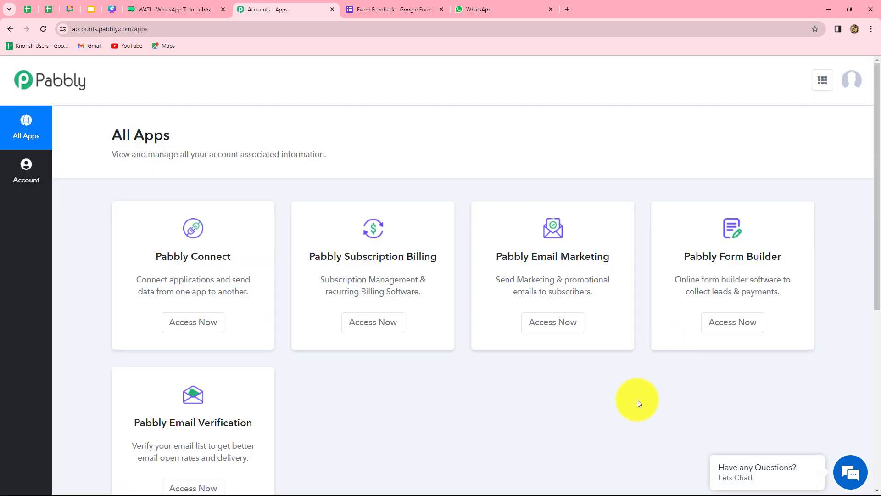
Step: Launch Pabbly Connect from the All Apps list and look over its dashboard
left_click(200, 325)
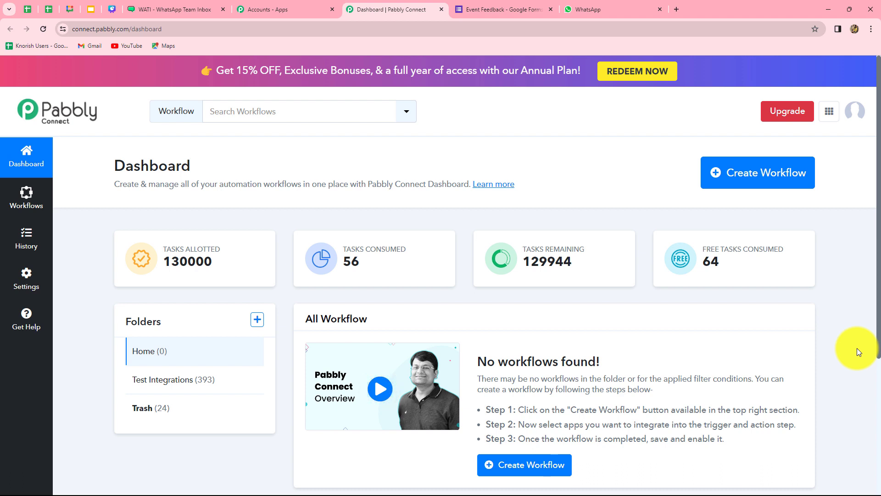
scroll(855, 350, "down", 2)
scroll(855, 350, "up", 2)
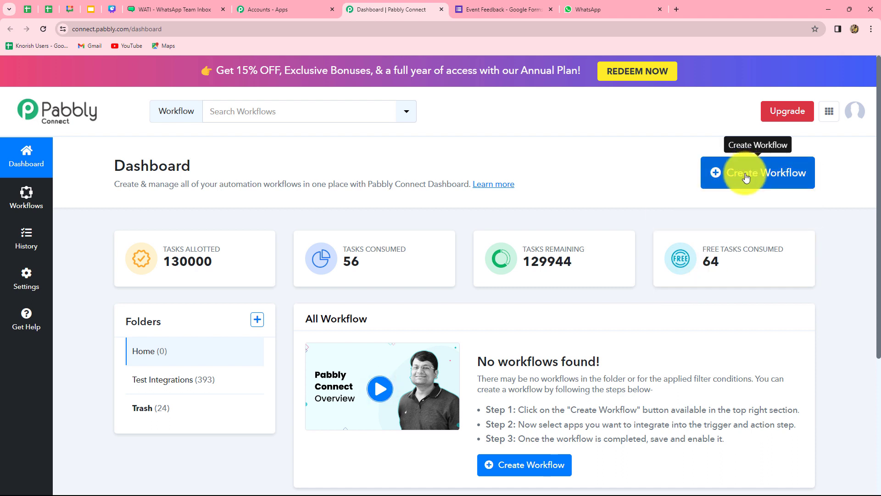
Step: Create the workflow 'Send WhatsApp message from Google Forms' in the Test Integrations folder
left_click(748, 175)
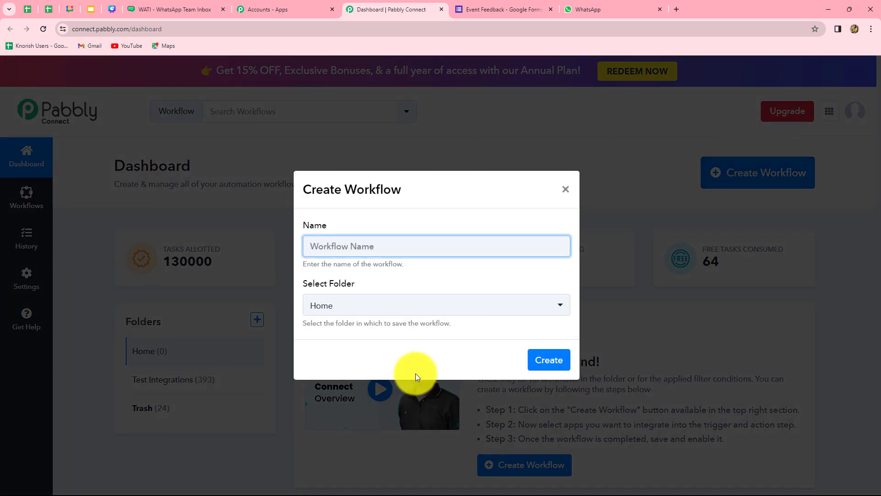
left_click(366, 248)
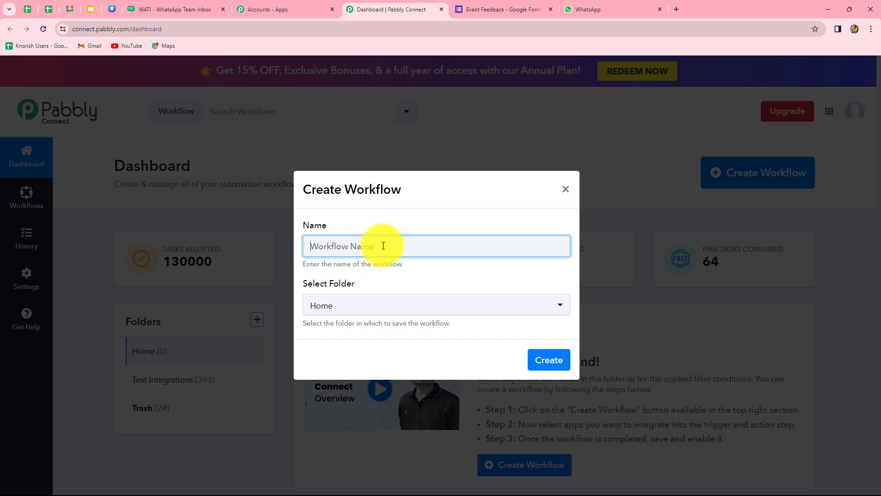
type("Send WhatsApp message from Google Forms")
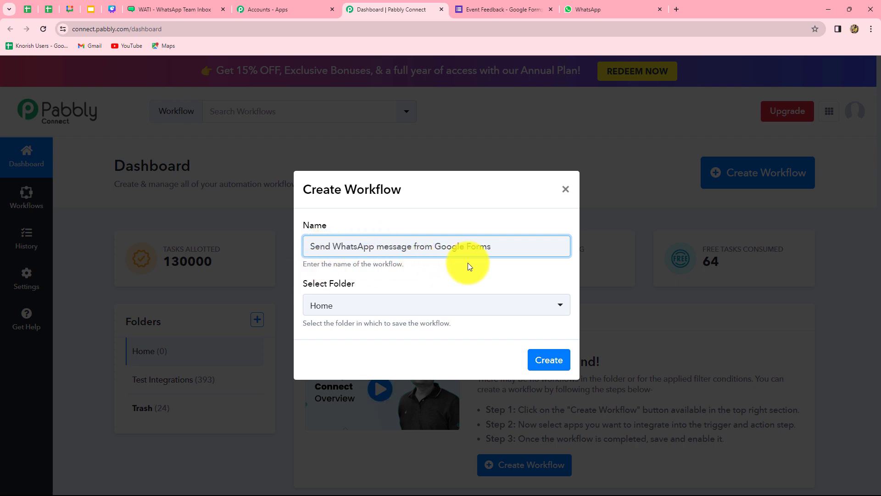
left_click(439, 307)
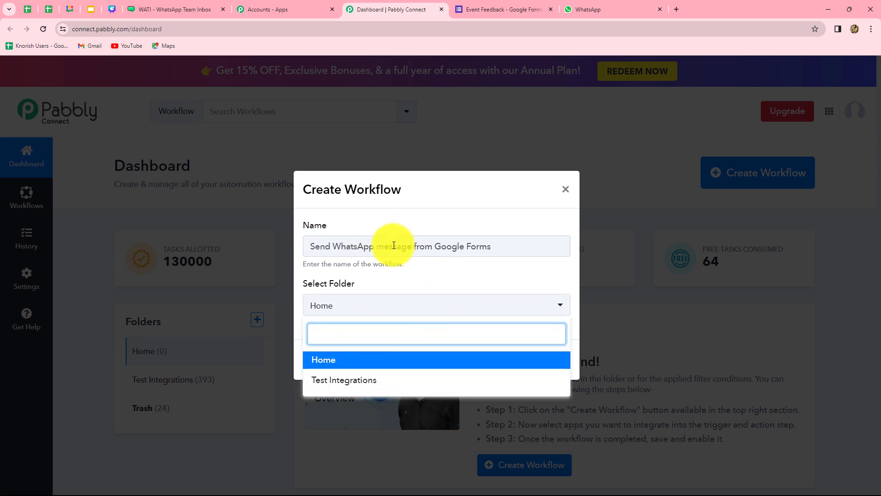
left_click(324, 381)
left_click(549, 361)
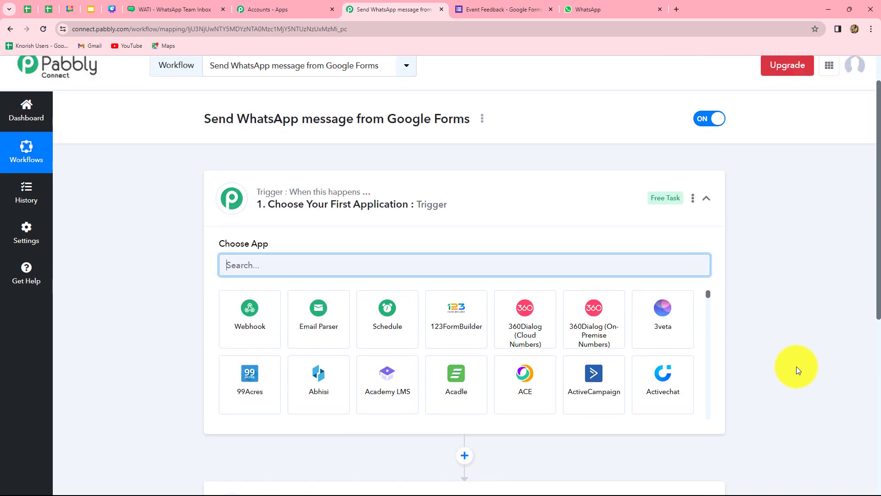
Step: Scroll through the new workflow page to review its empty trigger and action steps
scroll(797, 366, "down", 2)
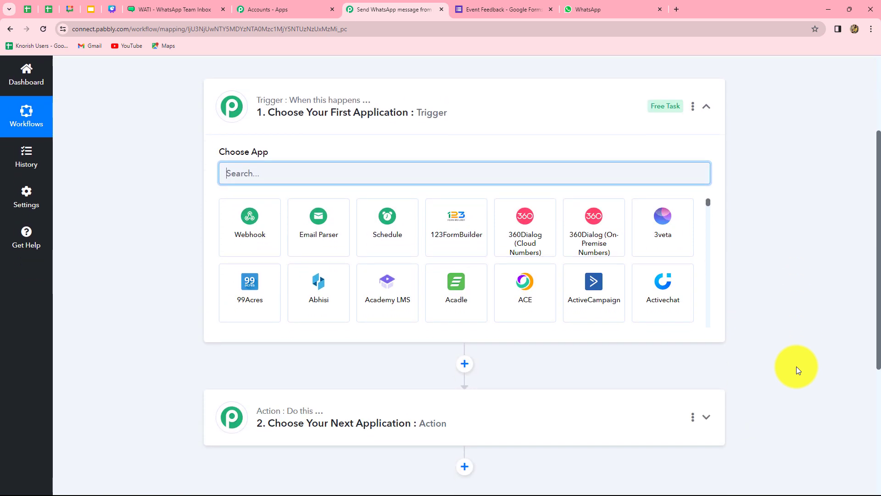
scroll(796, 366, "up", 1)
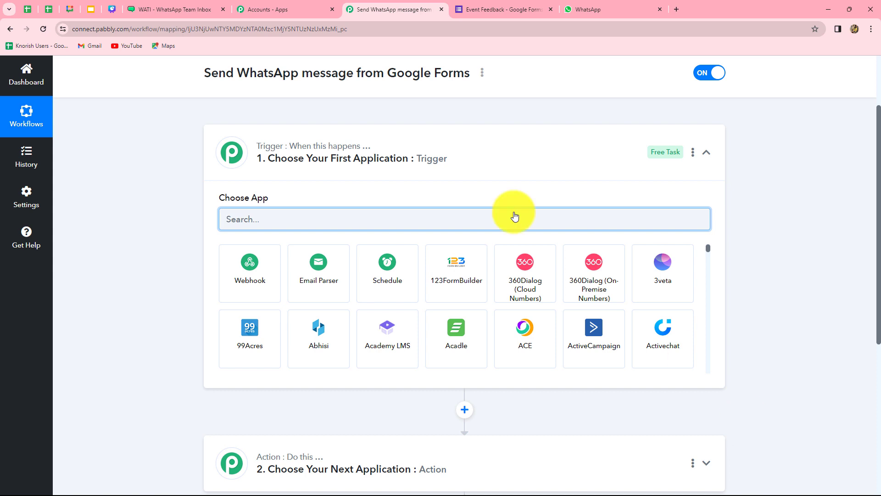
scroll(241, 381, "down", 2)
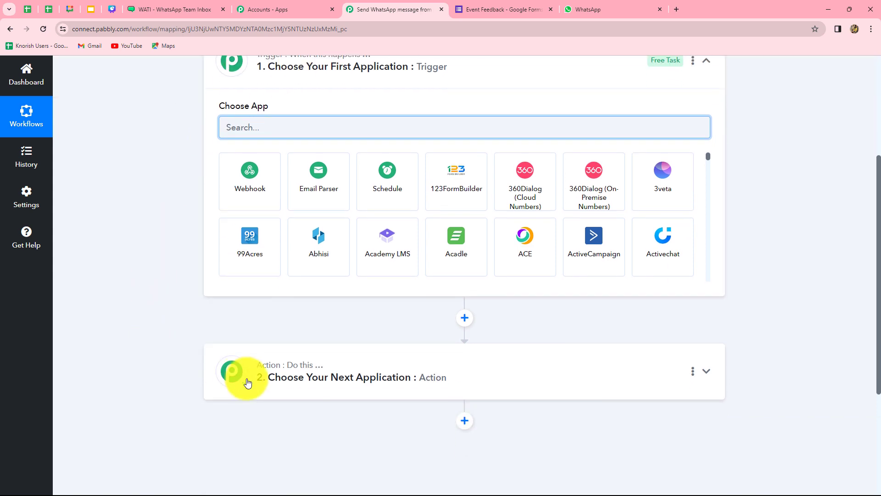
scroll(360, 374, "up", 2)
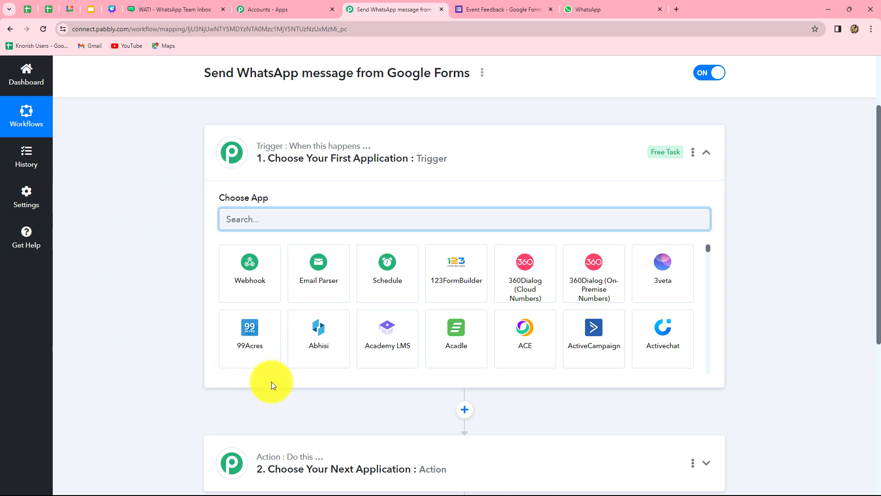
scroll(271, 381, "down", 2)
scroll(272, 384, "up", 2)
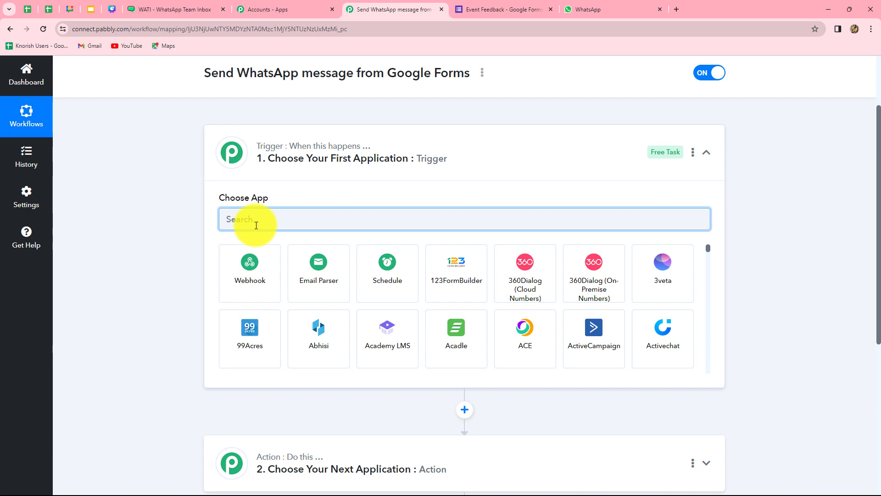
scroll(255, 224, "down", 2)
Step: Check the WATI templates page, then return to the Pabbly workflow editor
left_click(175, 9)
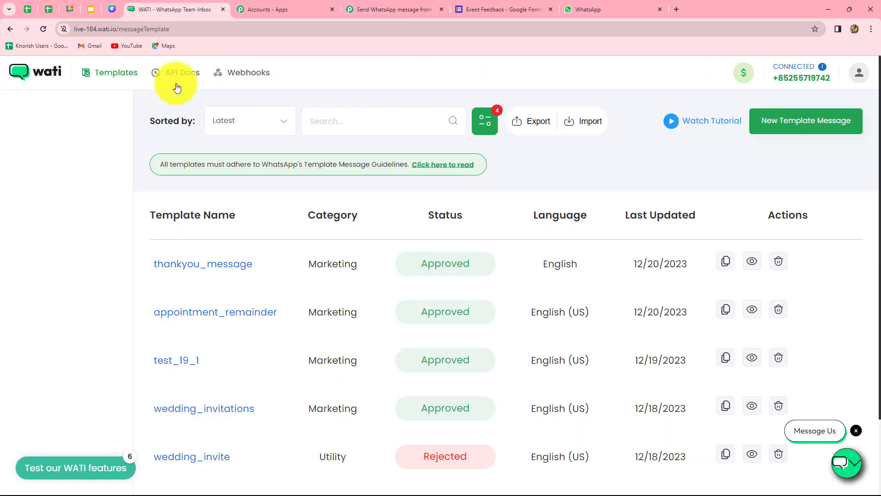
left_click(401, 9)
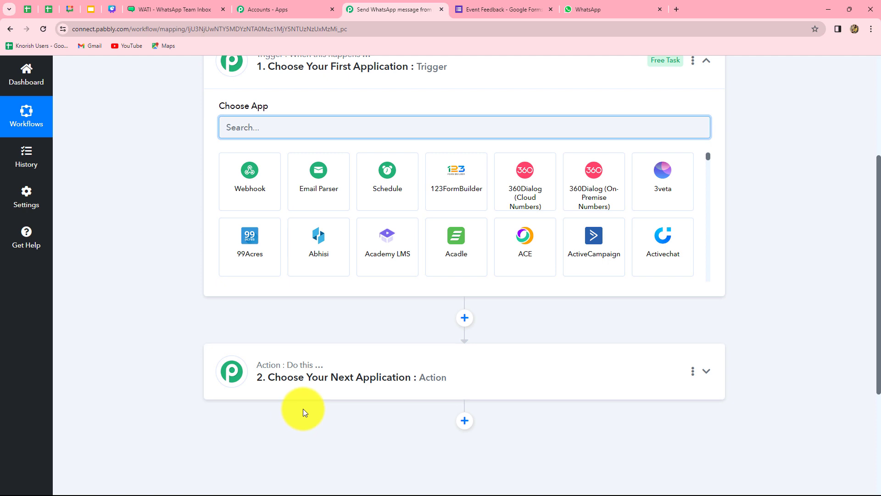
Step: Set the trigger app to Google Forms with the New Response Received event
scroll(303, 412, "up", 1)
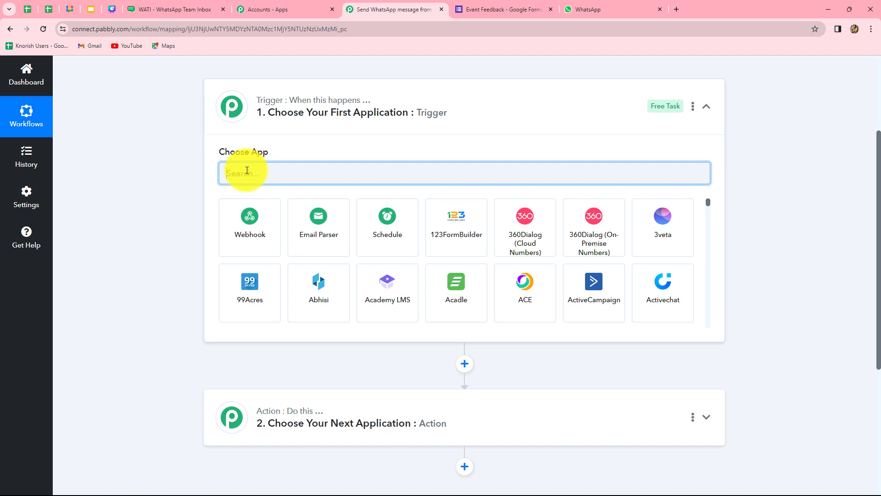
type("Google")
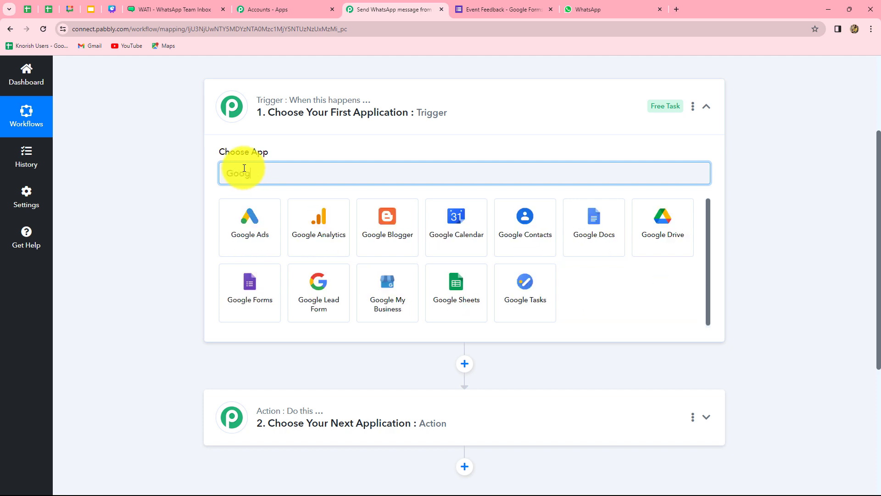
left_click(250, 281)
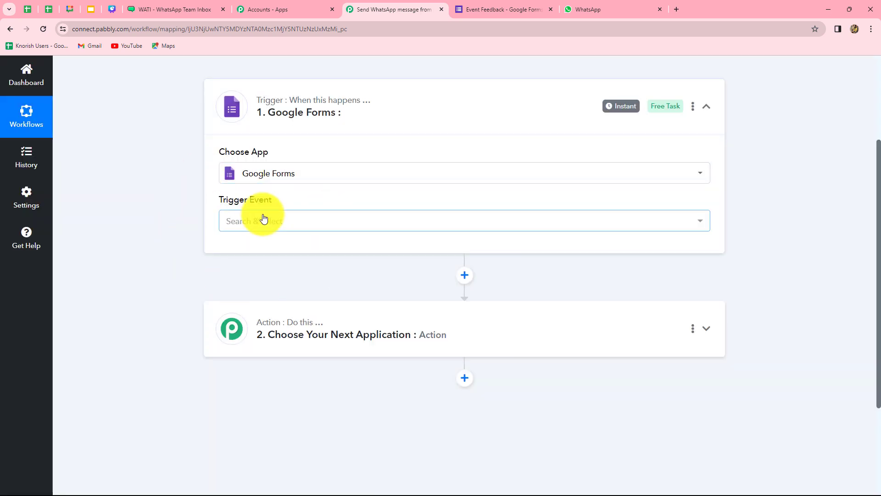
left_click(265, 220)
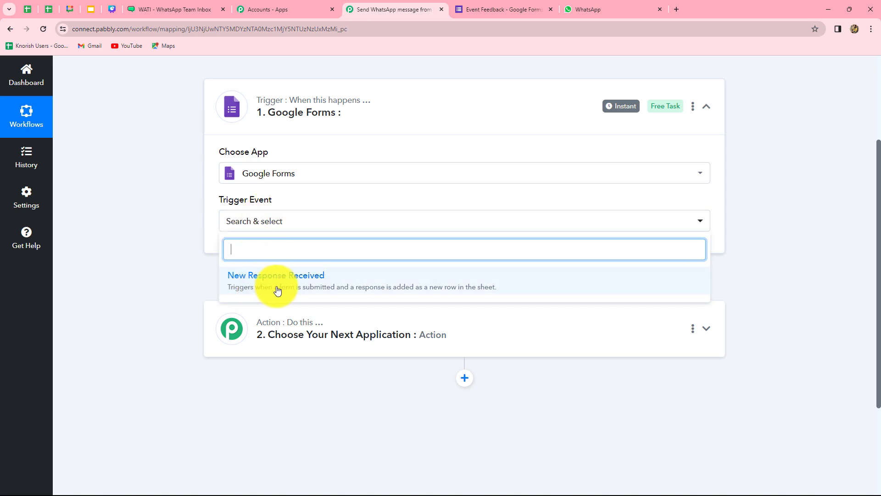
left_click(308, 286)
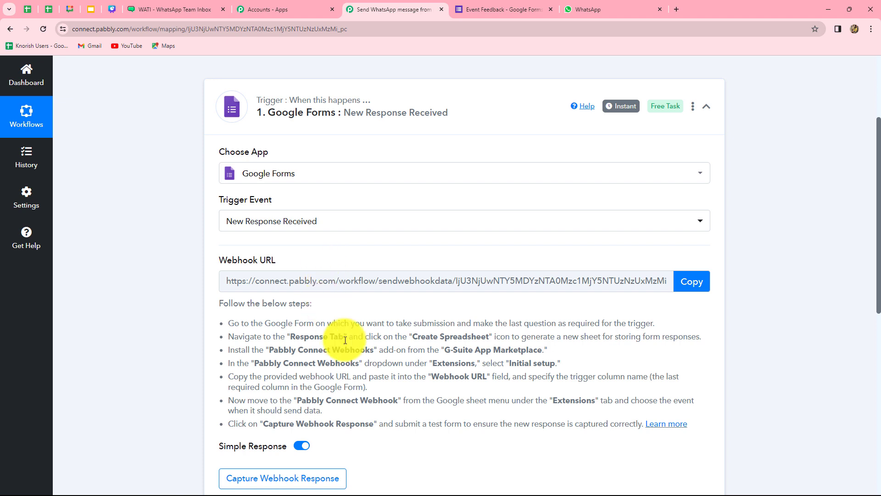
Step: Read the Google Forms setup instructions under the webhook URL, then go to the Event Feedback form
scroll(361, 361, "down", 2)
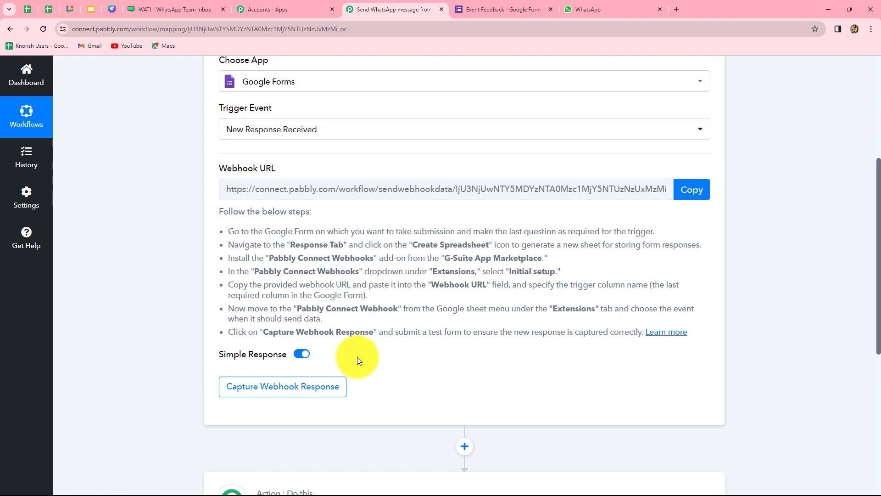
scroll(345, 351, "up", 2)
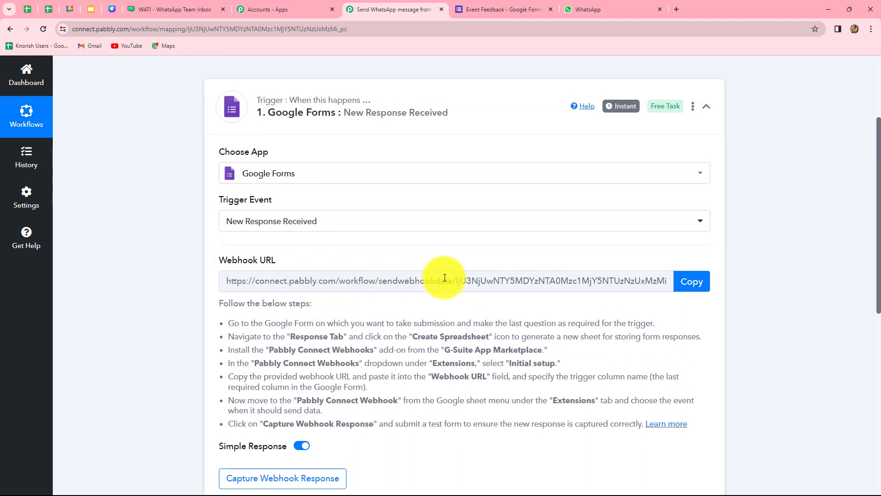
left_click_drag(271, 323, 538, 423)
left_click(174, 306)
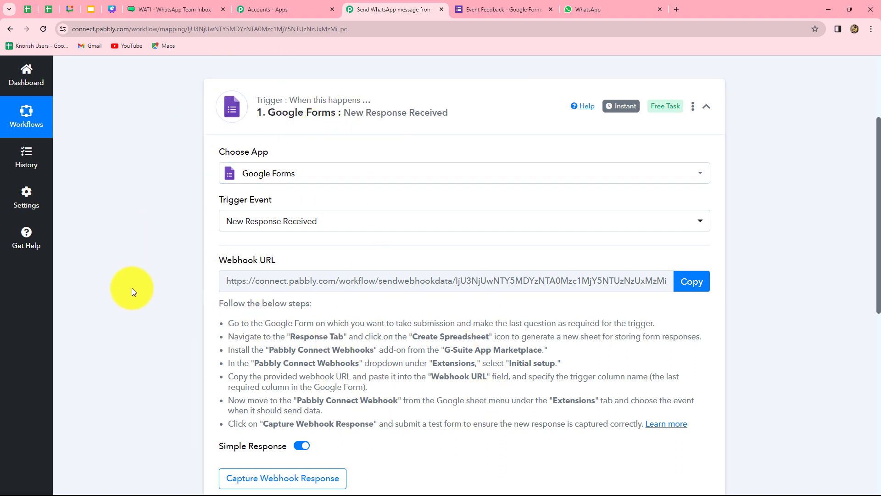
scroll(132, 288, "down", 1)
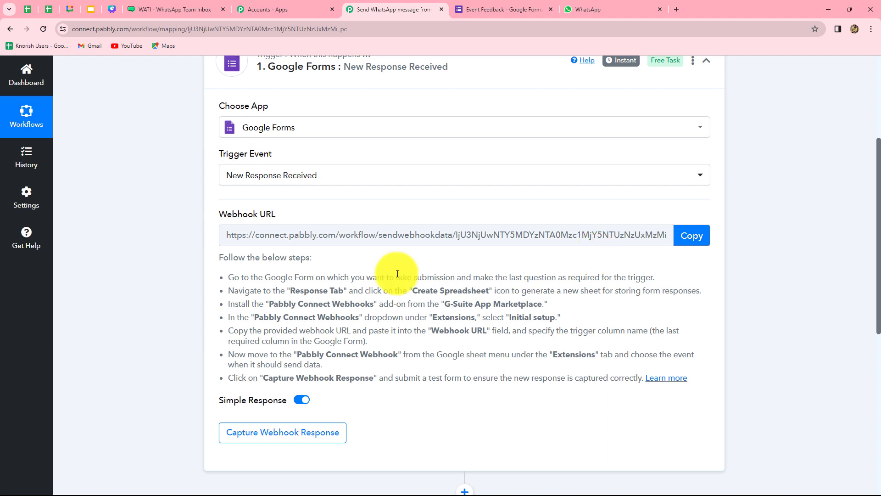
left_click(502, 7)
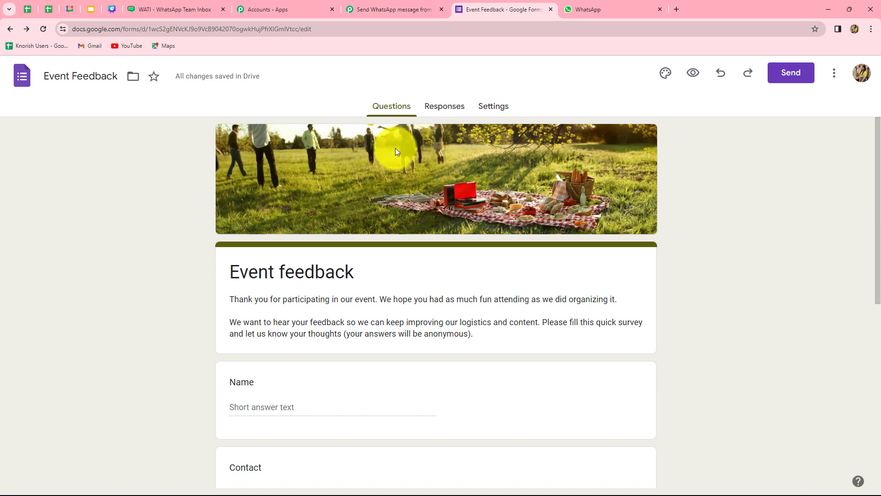
Step: From the form's Responses tab, create a new linked Event Feedback (Responses) spreadsheet
left_click(453, 106)
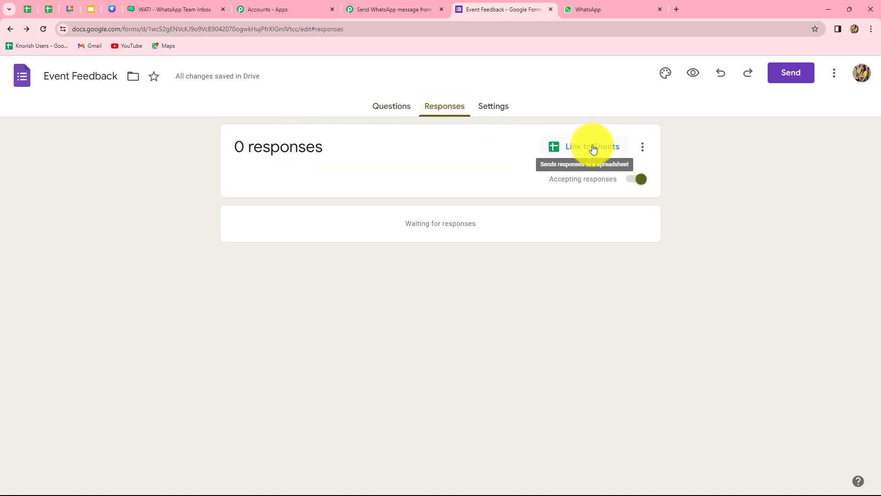
left_click(592, 147)
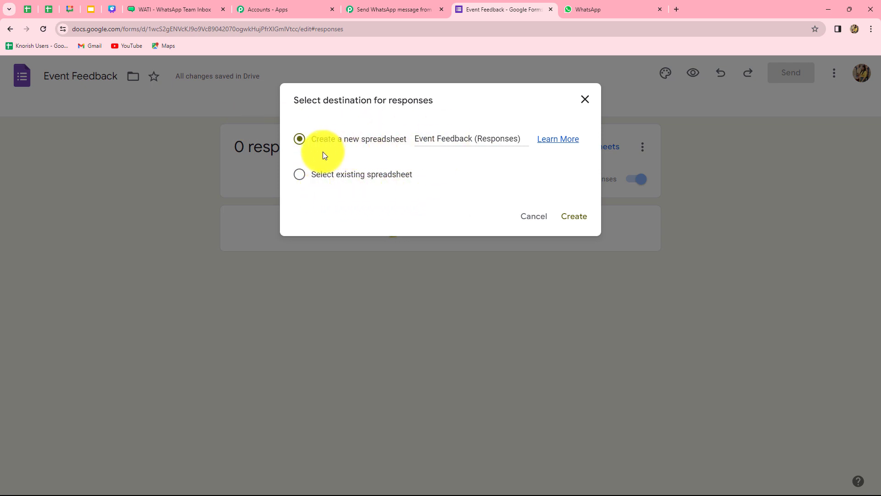
left_click(572, 217)
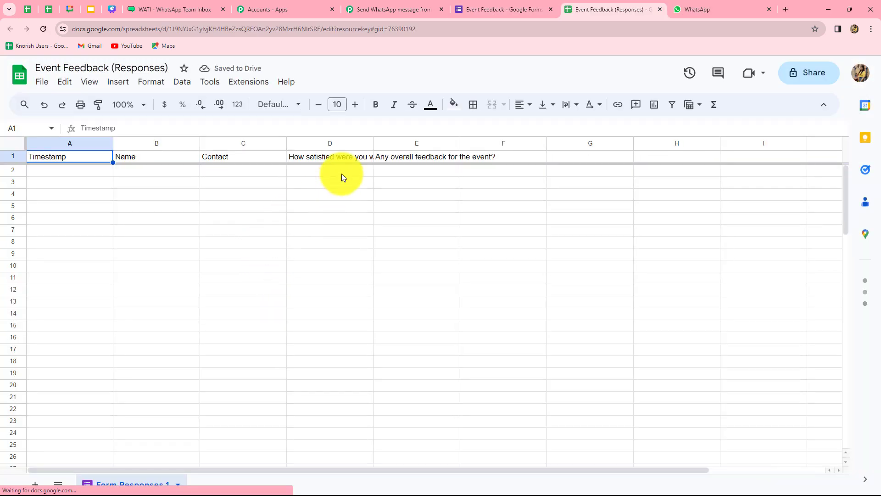
Step: Widen column D, copy Pabbly's trigger webhook URL, and open the sheet's Extensions menu
left_click_drag(372, 142, 399, 142)
left_click_drag(399, 143, 433, 142)
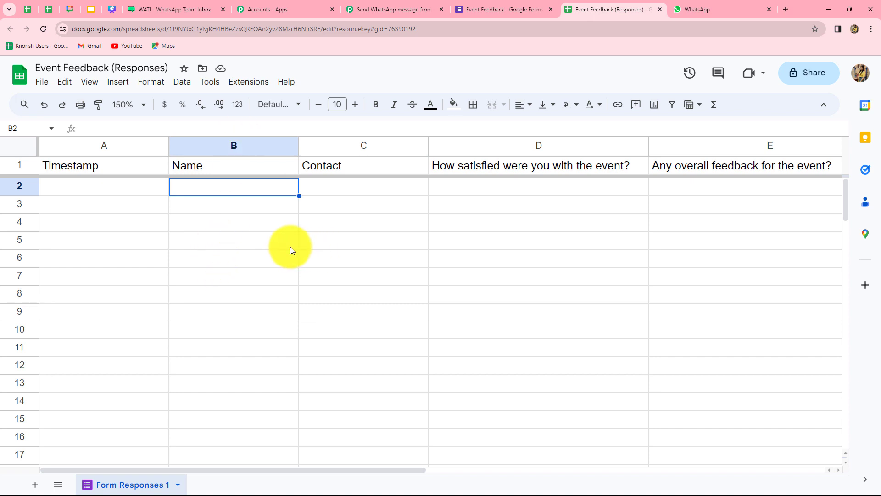
left_click(382, 10)
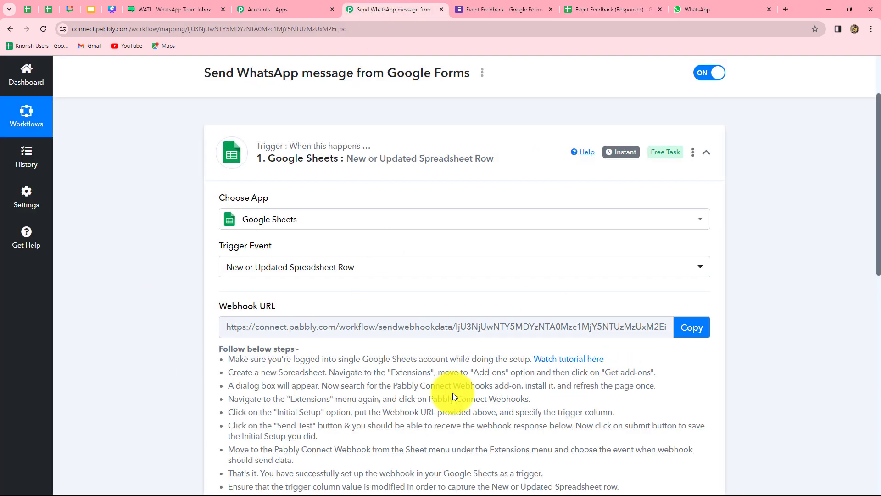
left_click(690, 329)
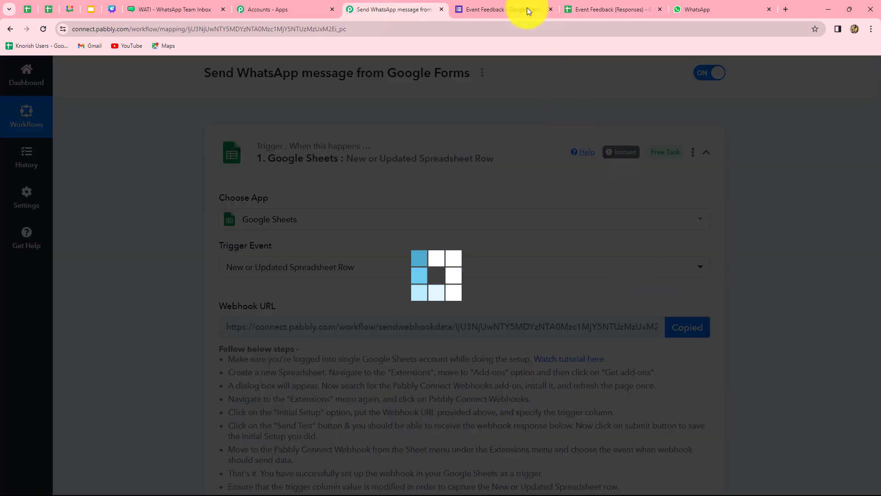
left_click(610, 9)
left_click(244, 83)
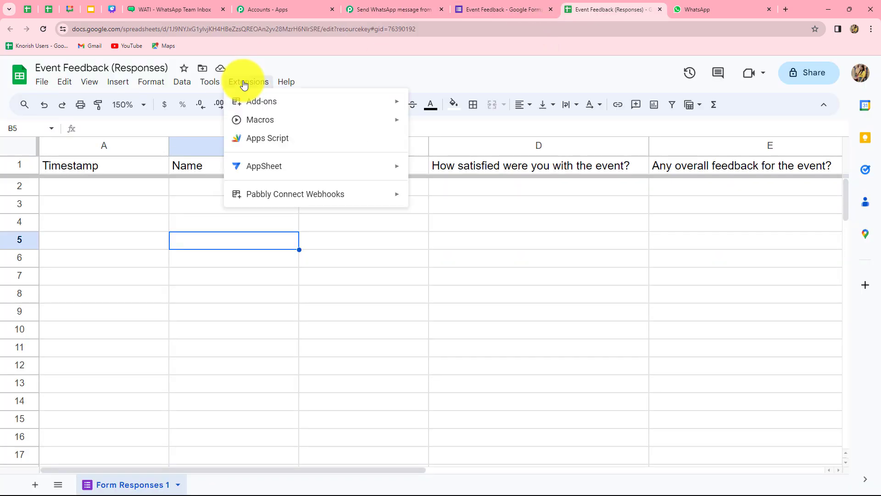
mouse_move(249, 103)
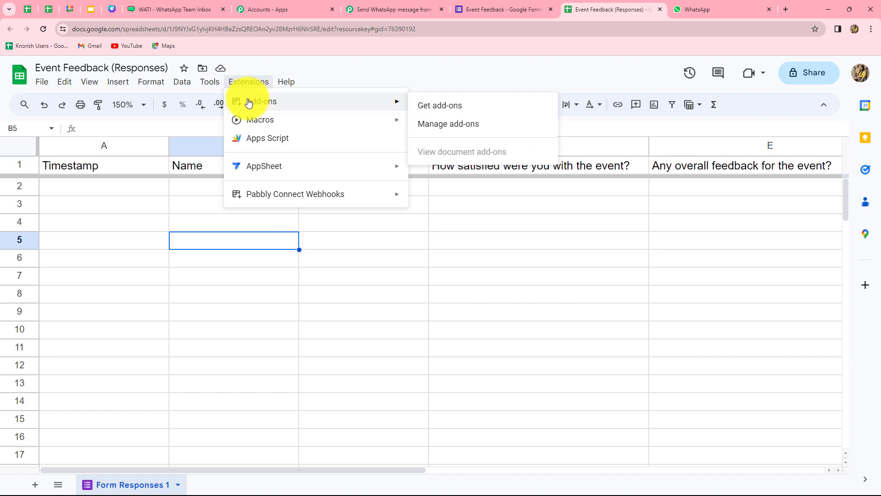
left_click(456, 105)
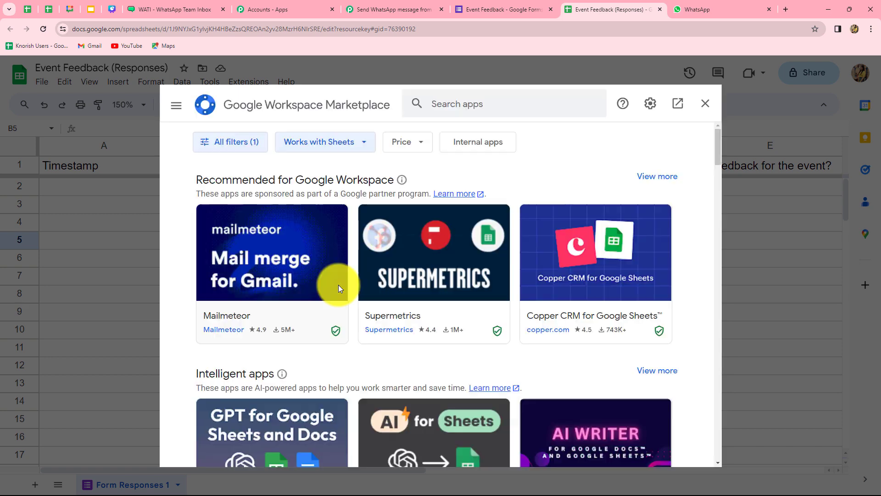
left_click(434, 97)
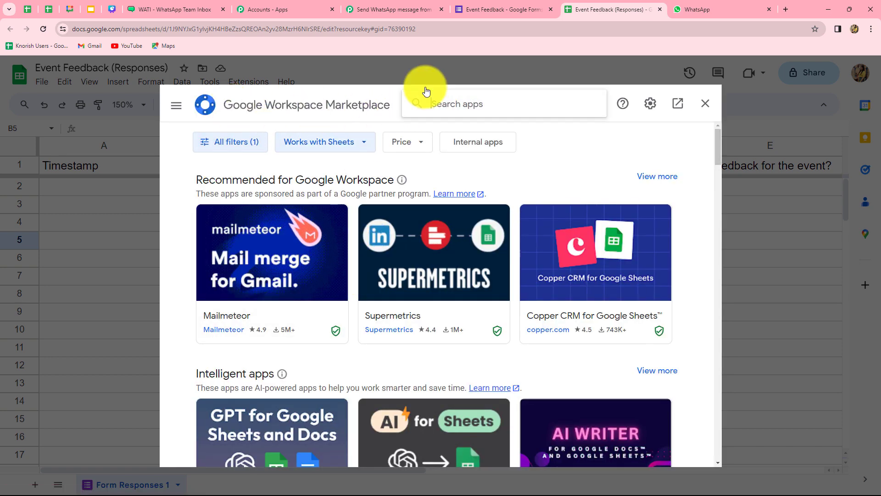
type("pabb")
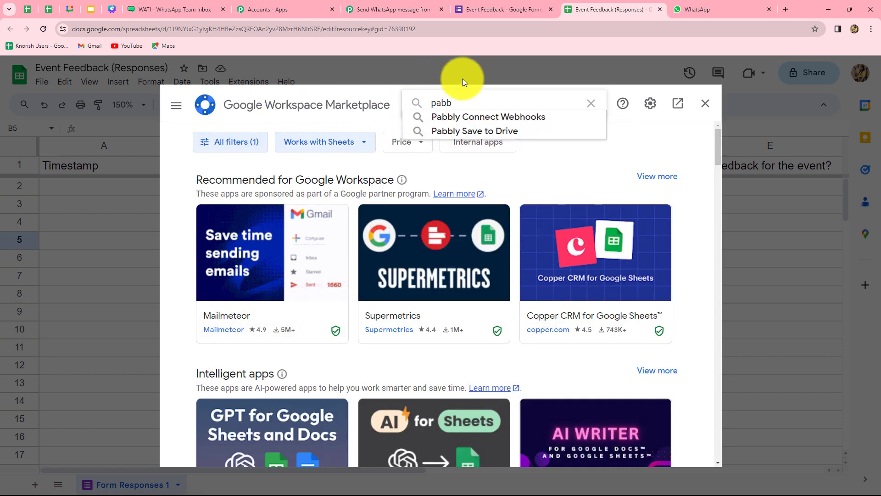
left_click(463, 118)
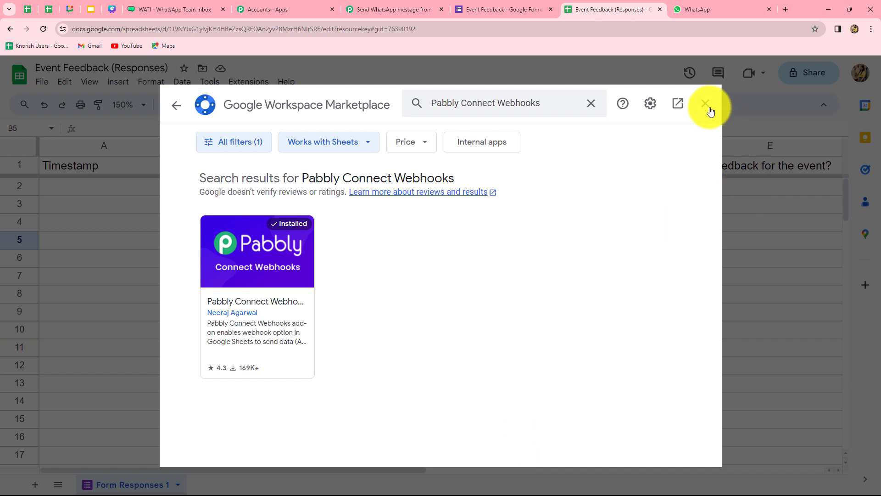
left_click(705, 103)
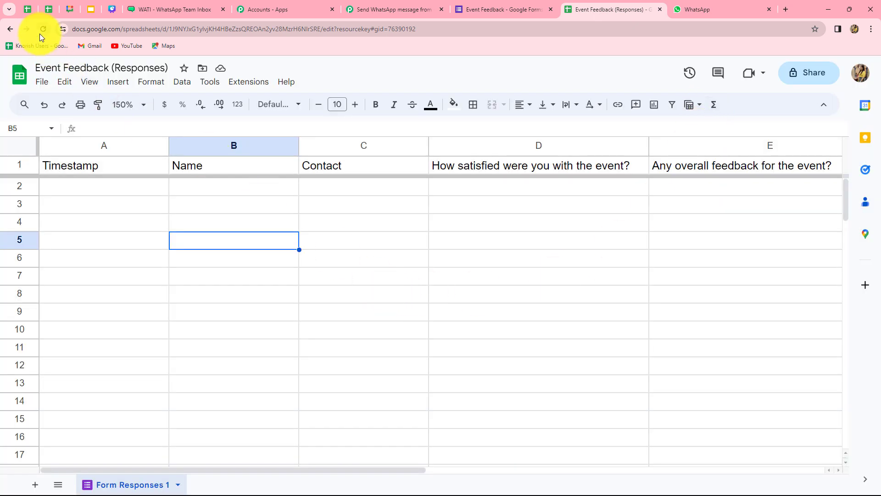
Step: In Pabbly Connect Webhooks Initial Setup, paste the copied webhook URL
left_click(243, 88)
mouse_move(257, 200)
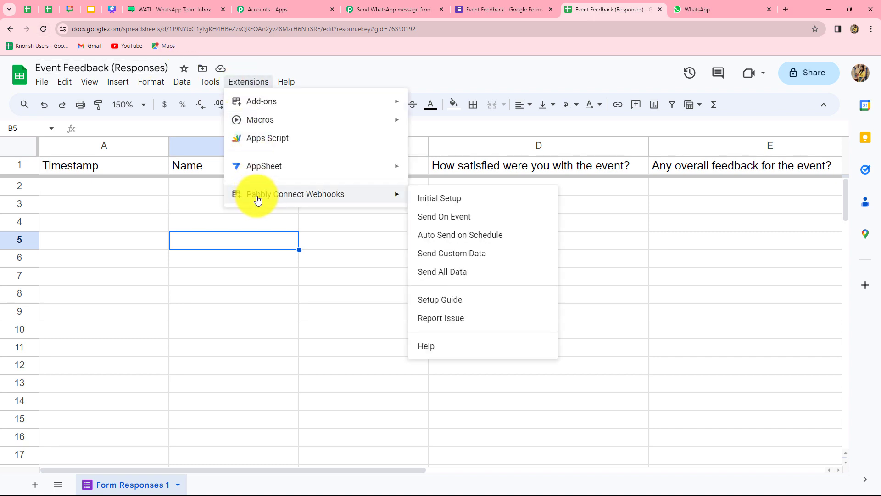
left_click(439, 198)
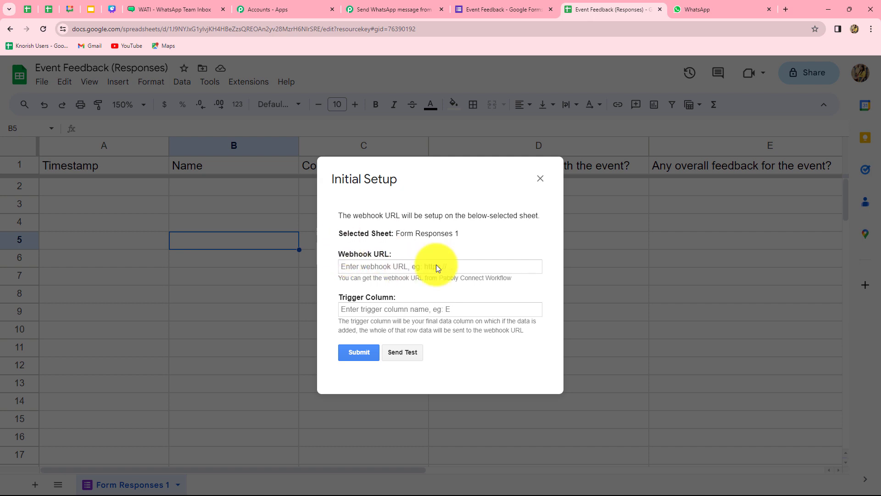
left_click(359, 266)
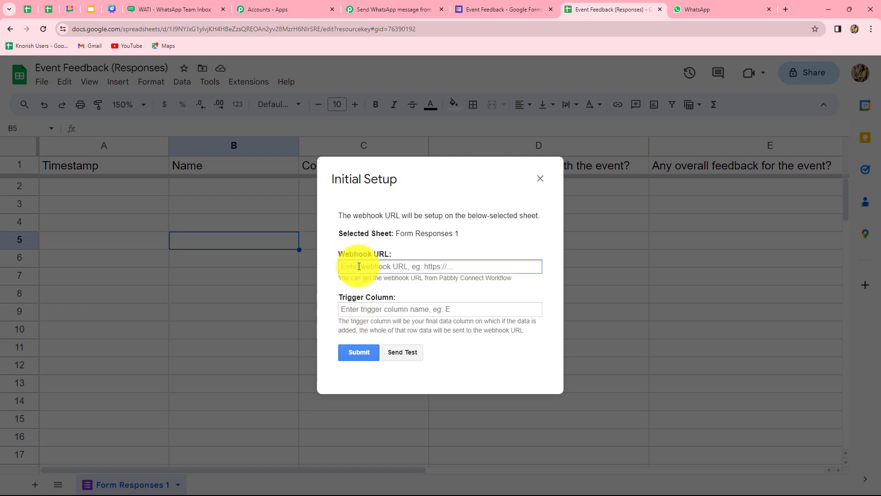
key("ctrl+v")
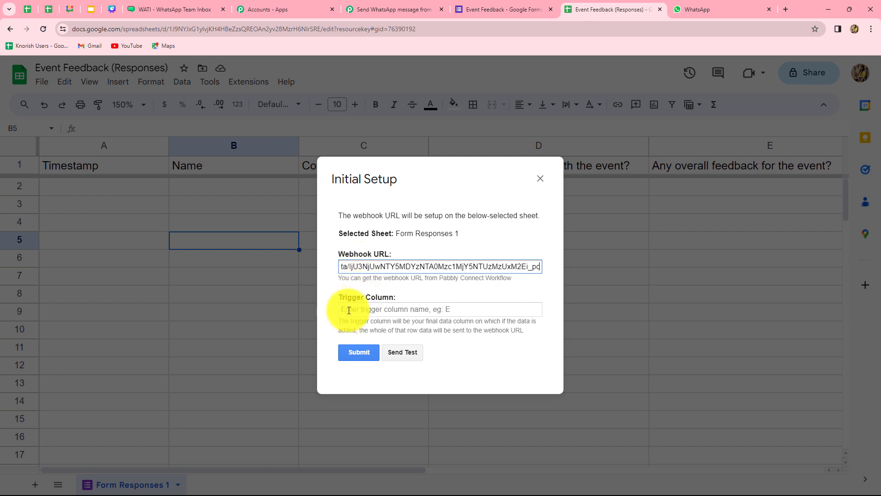
left_click(327, 320)
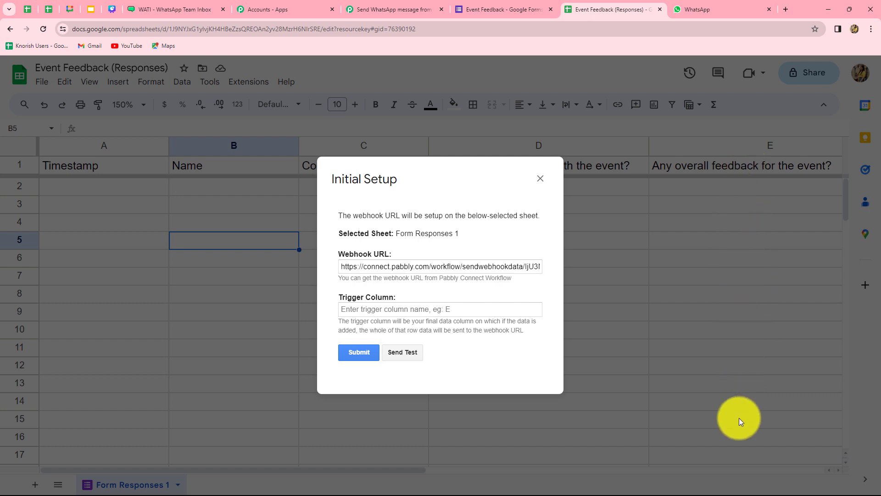
Step: Set the trigger column to E, then return to the Event Feedback form editor
left_click(378, 309)
type("E")
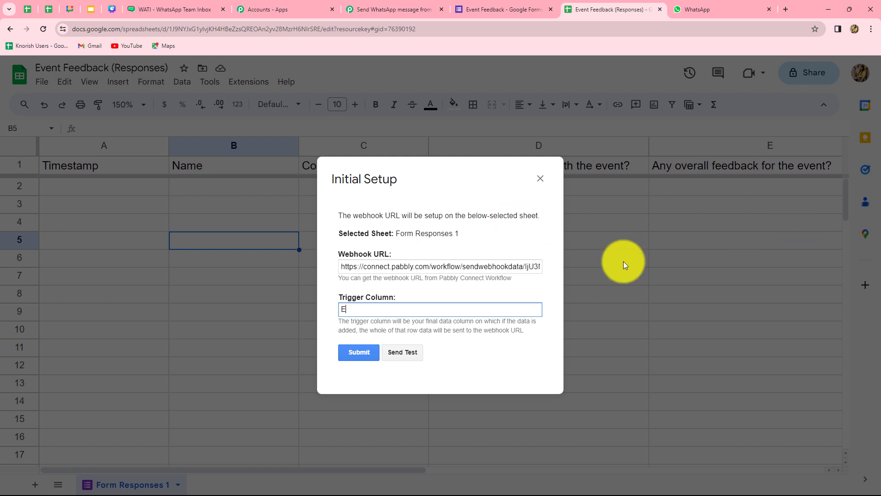
left_click(505, 6)
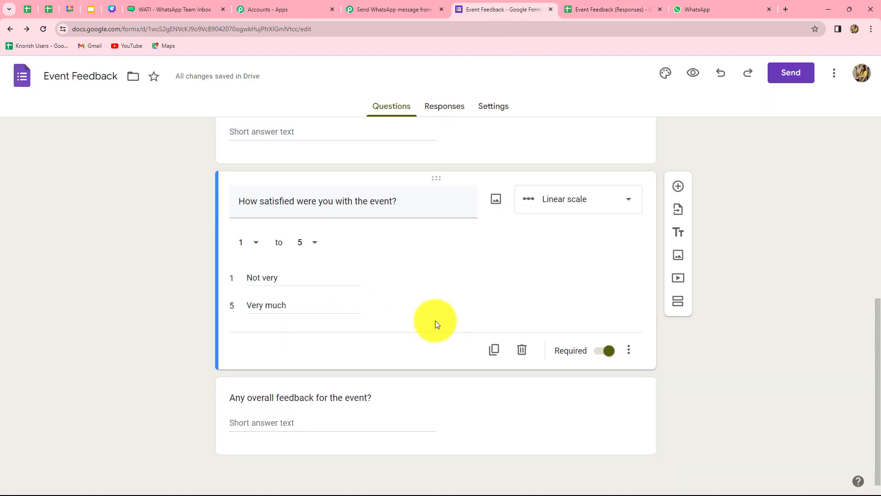
Step: Copy the Event feedback form's shortened share link and open it in a new tab
scroll(435, 320, "up", 5)
scroll(434, 319, "up", 3)
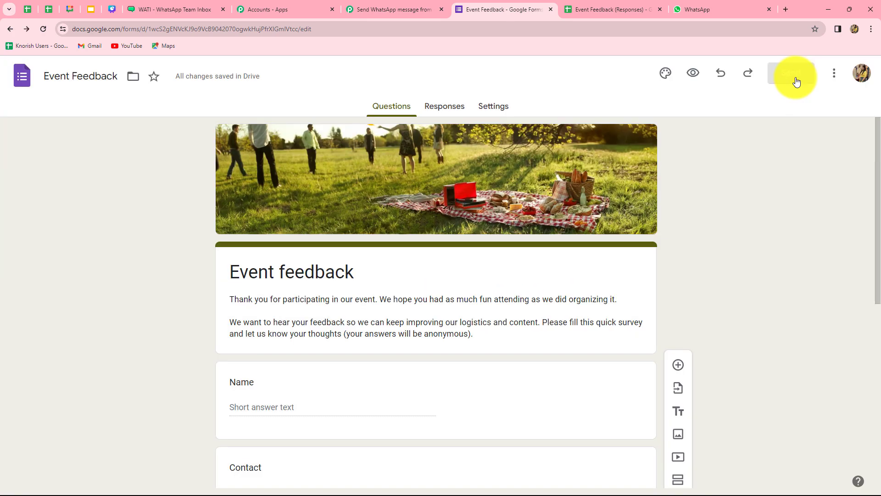
left_click(790, 82)
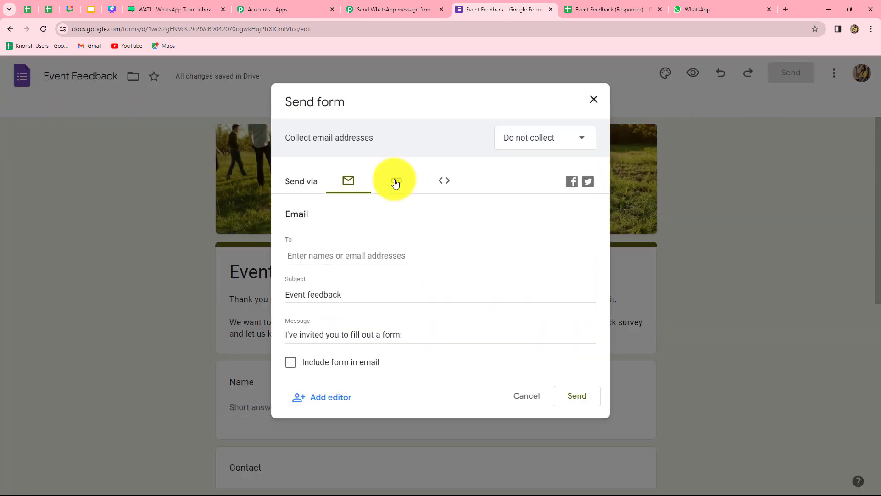
left_click(394, 184)
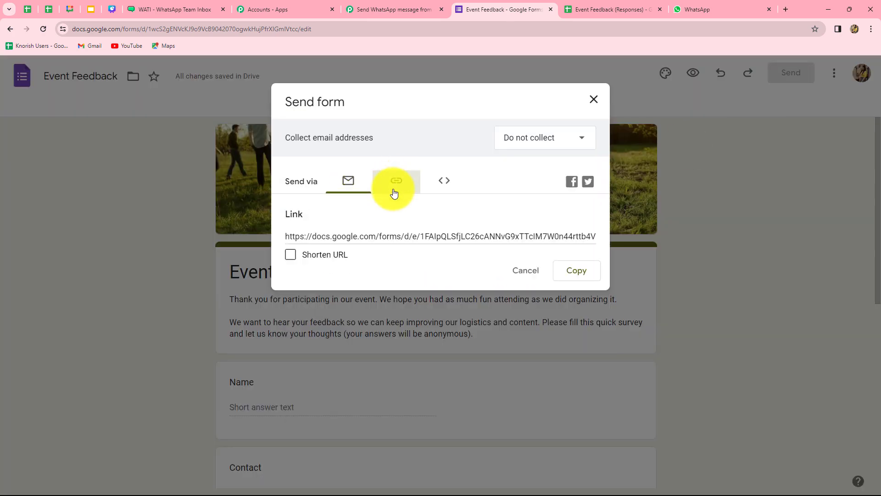
left_click(290, 254)
left_click(576, 271)
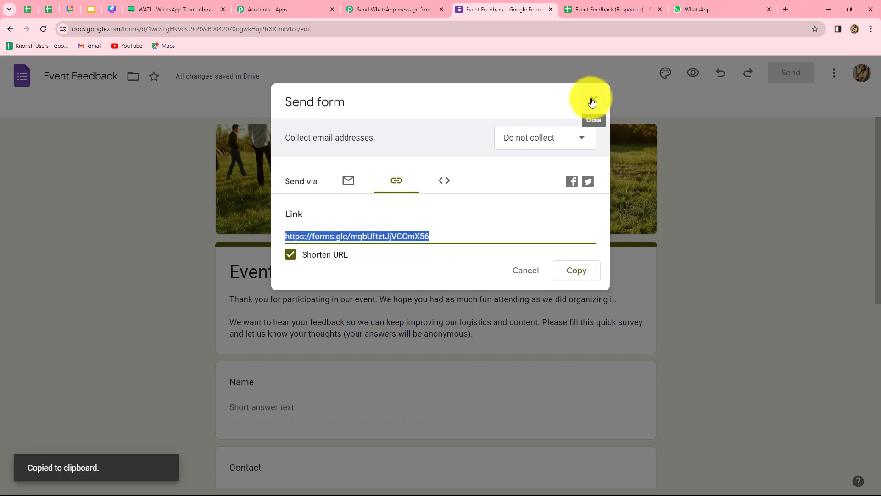
left_click(594, 99)
left_click(786, 9)
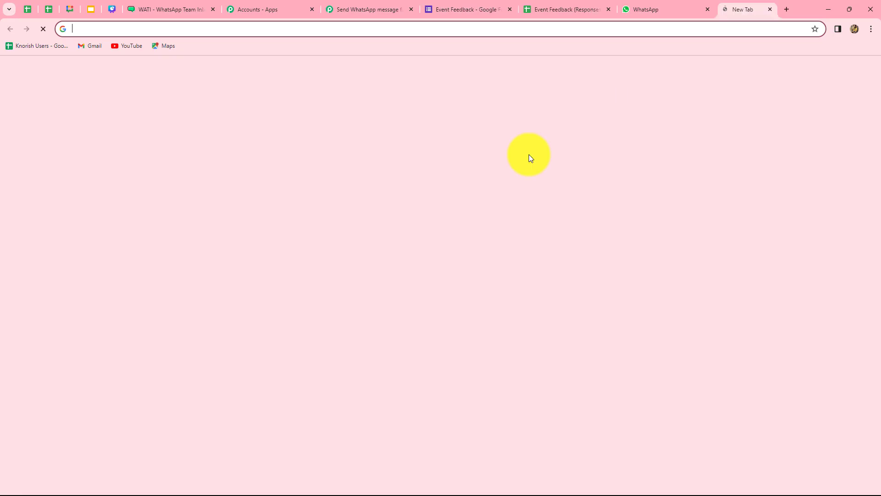
left_click(411, 224)
key("ctrl+v")
key("Return")
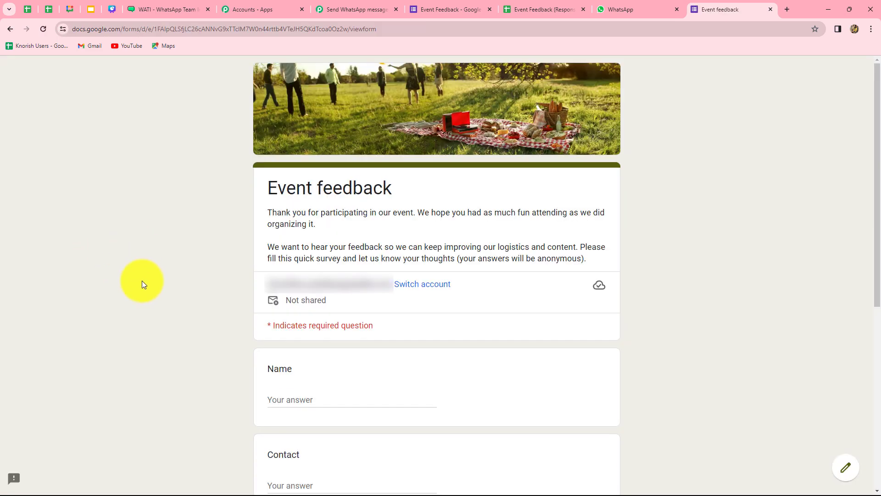
Step: Submit a test response: name Test User, a contact number, rating 5, feedback 'It was nice.'
scroll(142, 280, "down", 5)
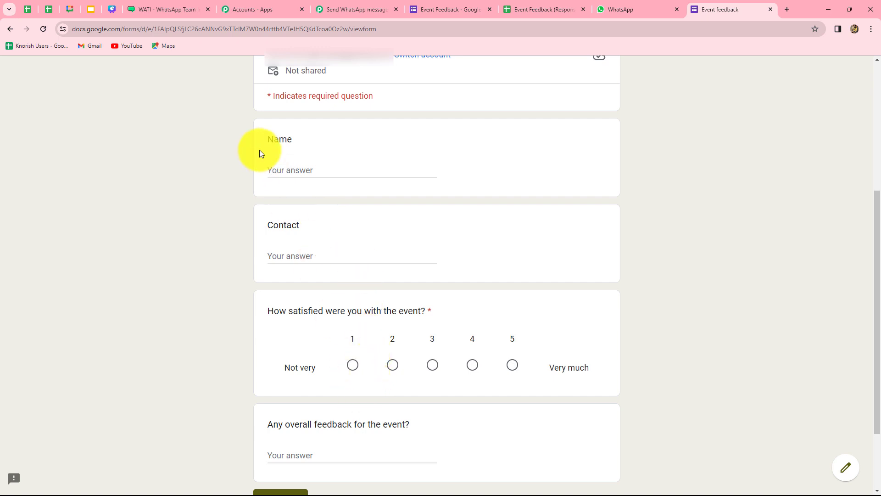
left_click(283, 167)
type("Test")
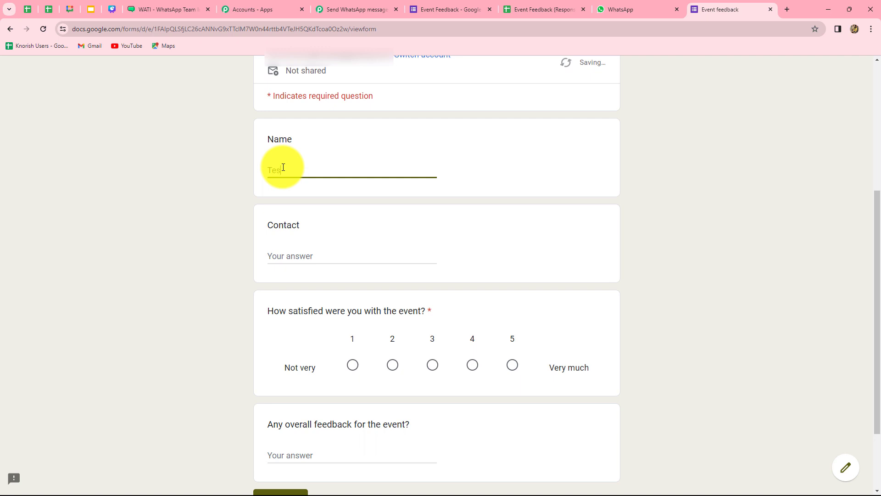
type(" User")
left_click(302, 252)
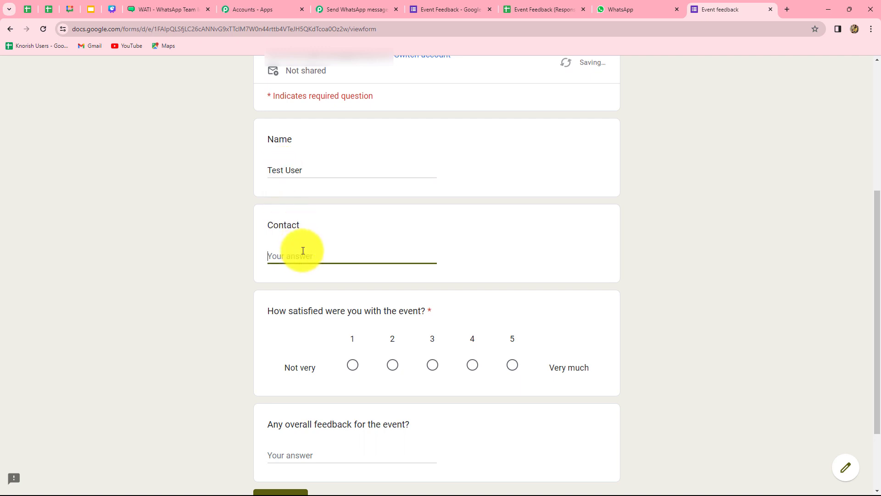
type("9090909090")
scroll(359, 324, "down", 1)
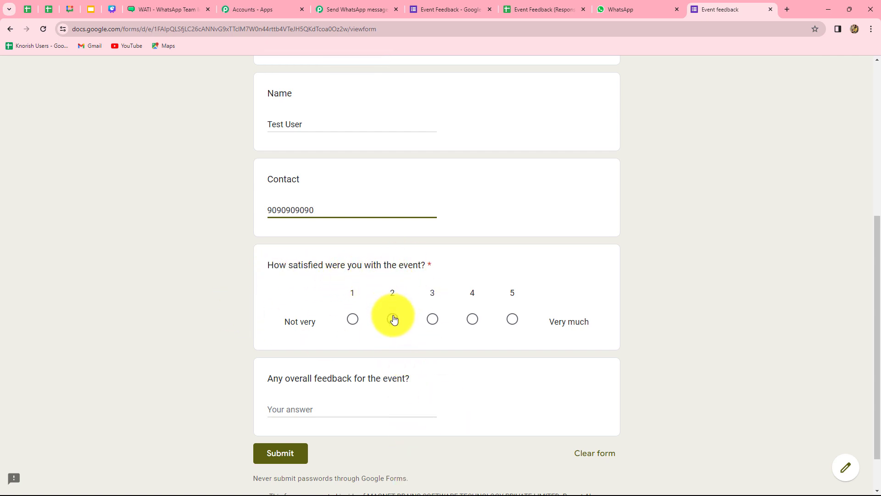
left_click(513, 318)
left_click(287, 408)
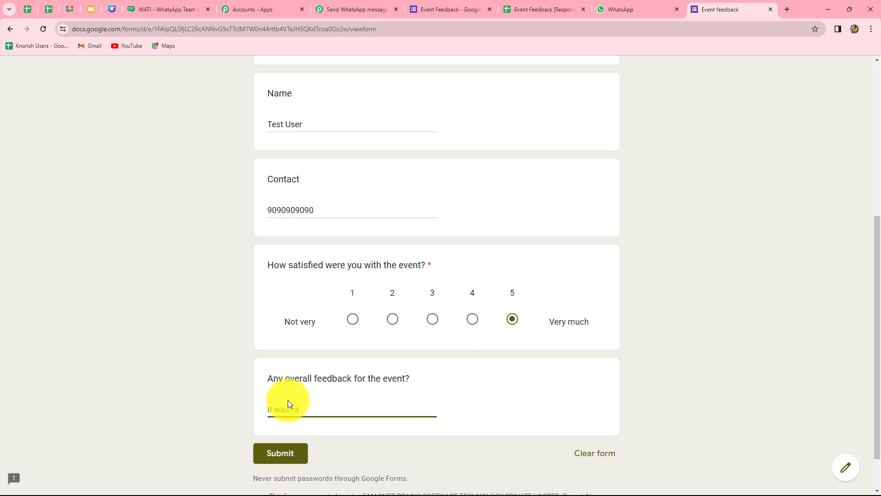
type("It was nice.")
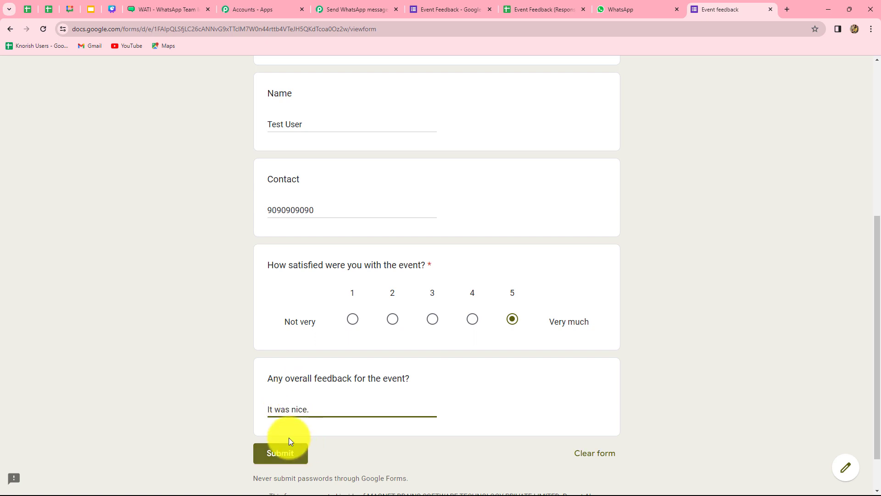
left_click(280, 459)
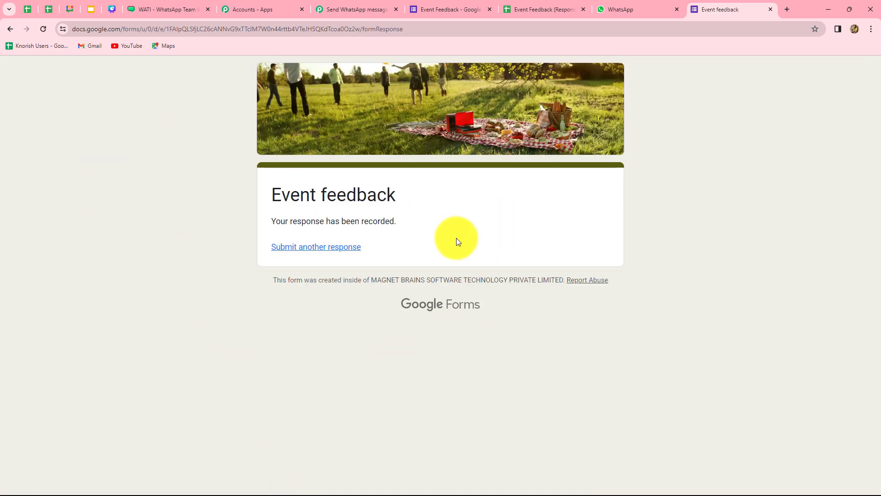
left_click(530, 7)
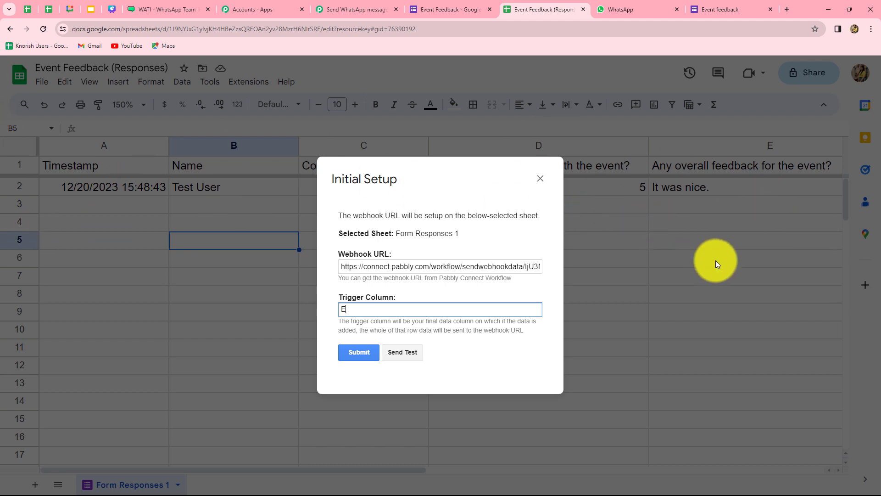
Step: Send the test row to the webhook and save the setup with trigger column E
left_click(409, 351)
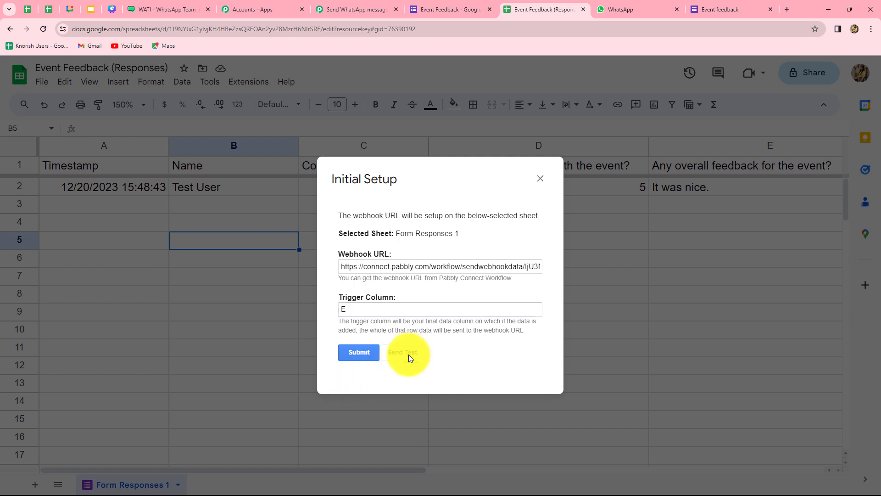
scroll(408, 354, "down", 1)
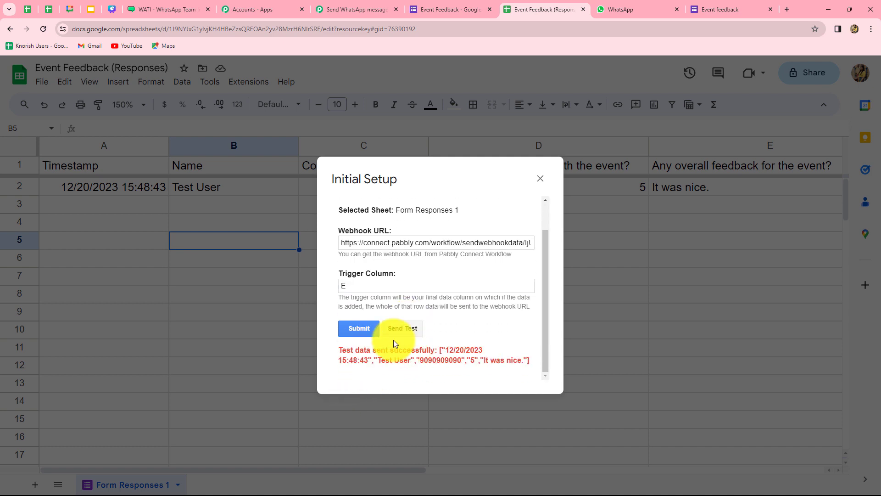
left_click(352, 329)
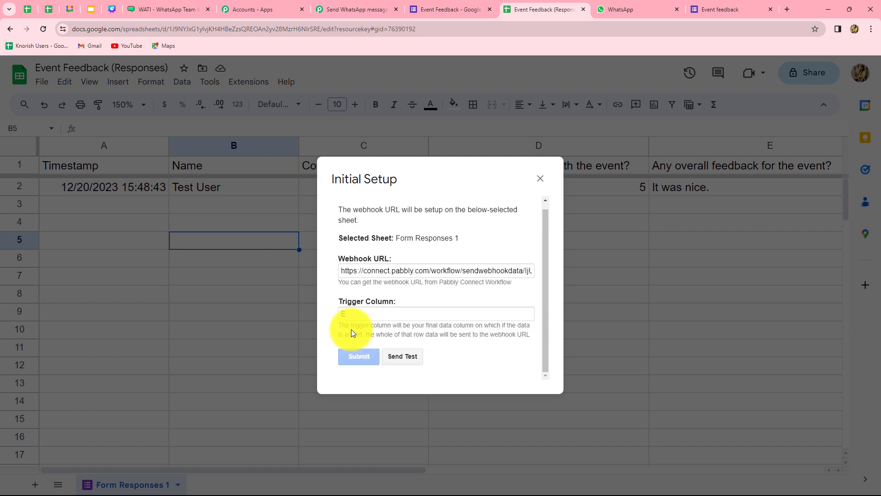
left_click(539, 180)
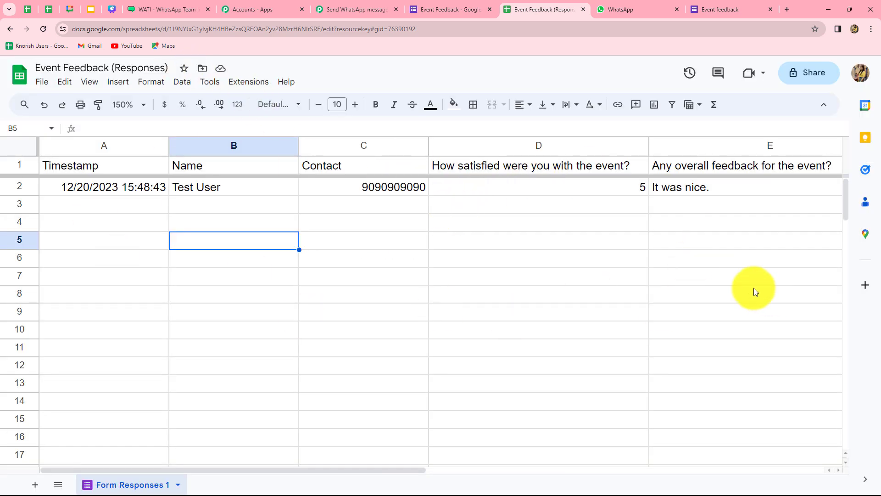
Step: Turn on Send On Event from the Pabbly Connect Webhooks add-on menu
left_click(239, 83)
mouse_move(305, 197)
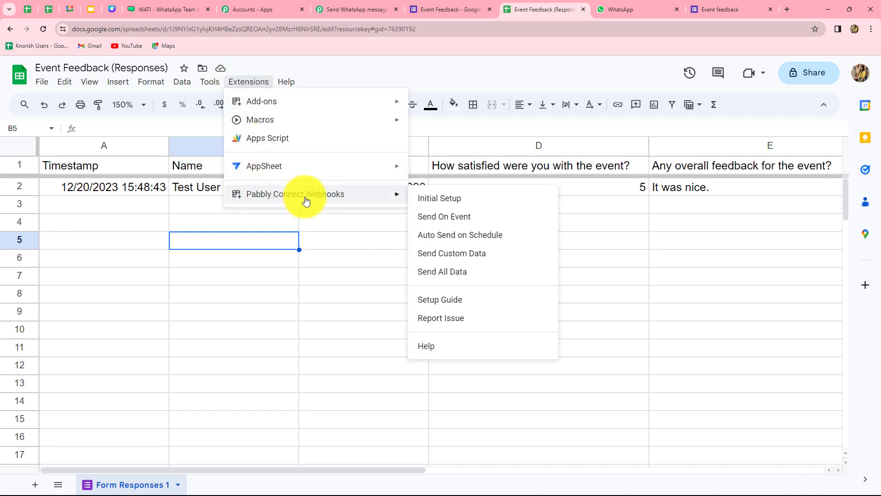
left_click(441, 220)
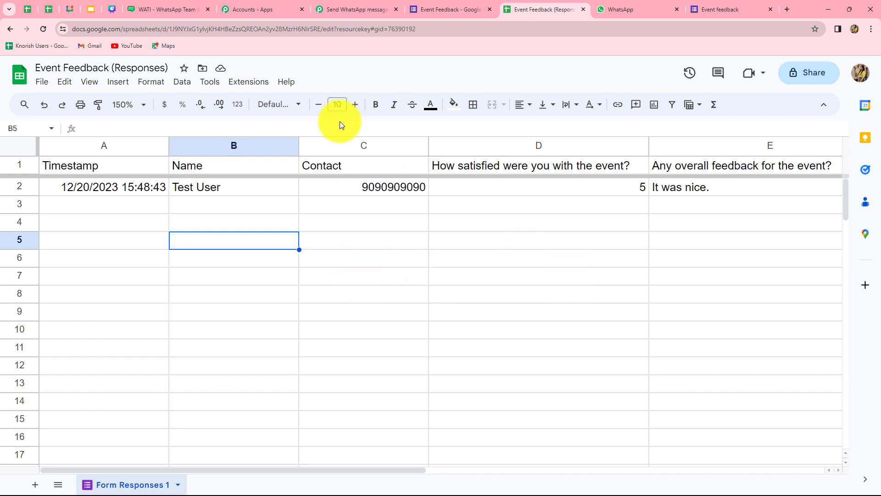
Step: Review the captured Name, satisfaction, Contact and feedback values in Pabbly, then view WATI's templates
left_click(338, 9)
scroll(878, 347, "down", 10)
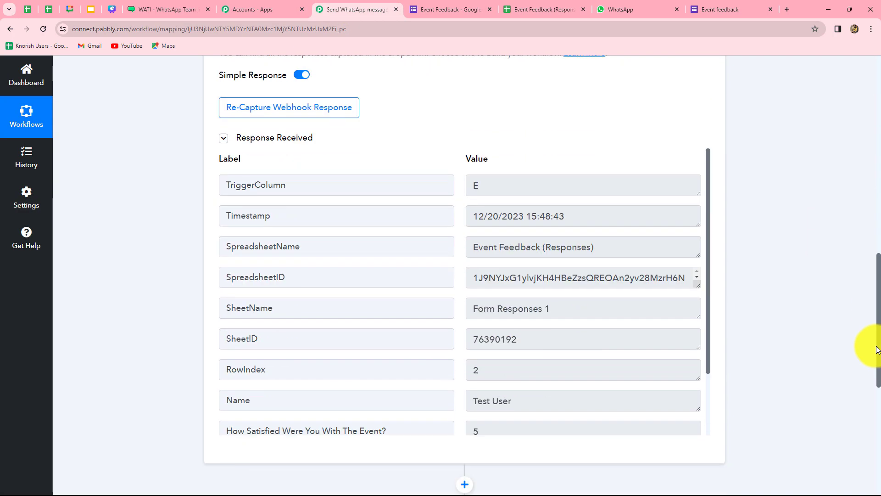
scroll(876, 348, "down", 2)
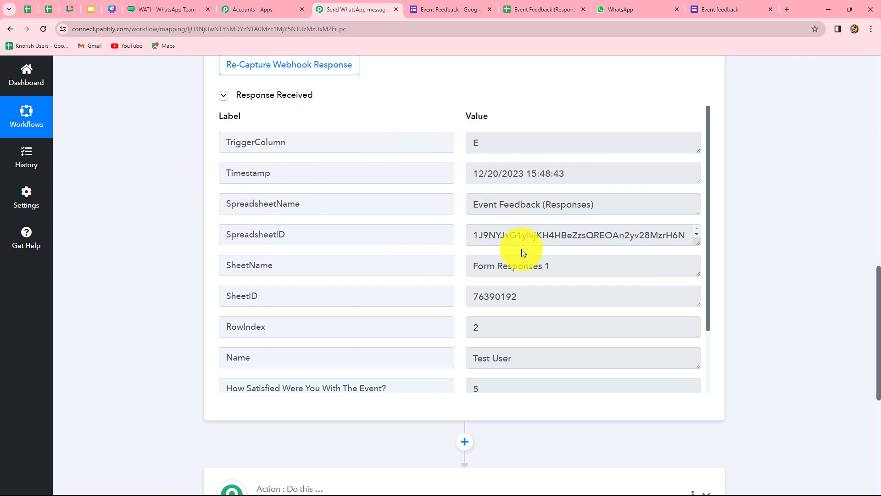
scroll(521, 254, "down", 2)
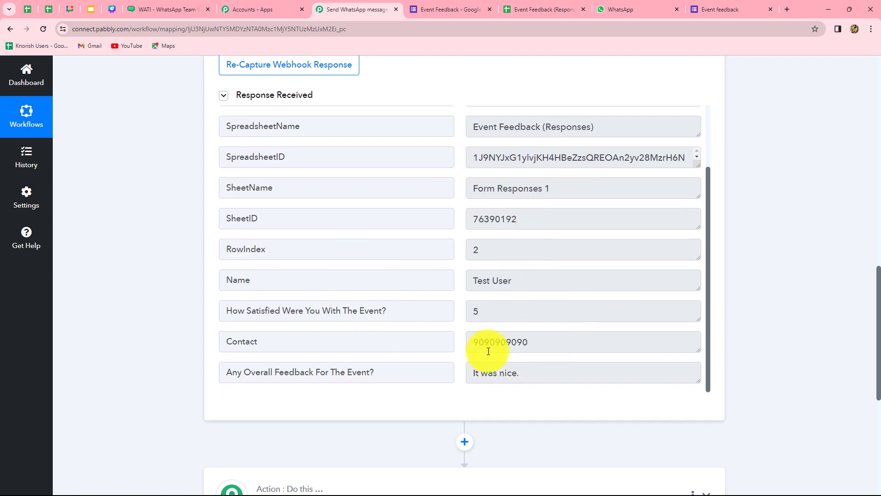
scroll(875, 363, "down", 3)
scroll(869, 367, "up", 2)
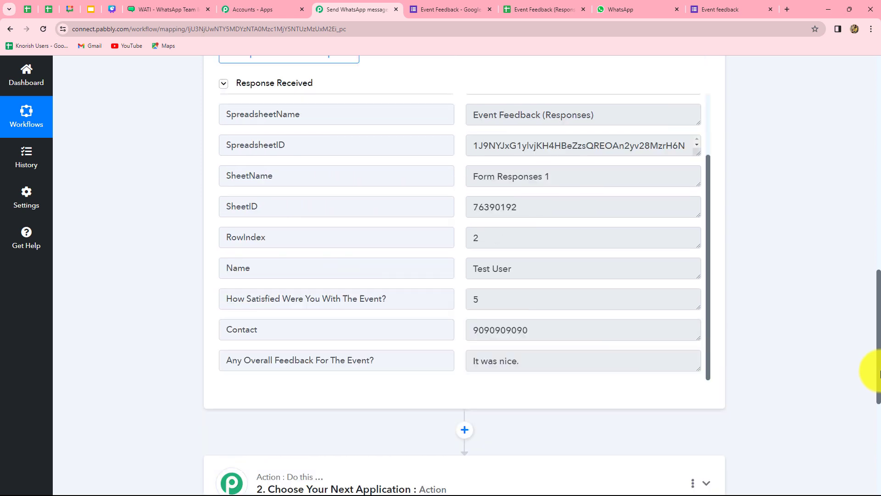
scroll(871, 370, "down", 1)
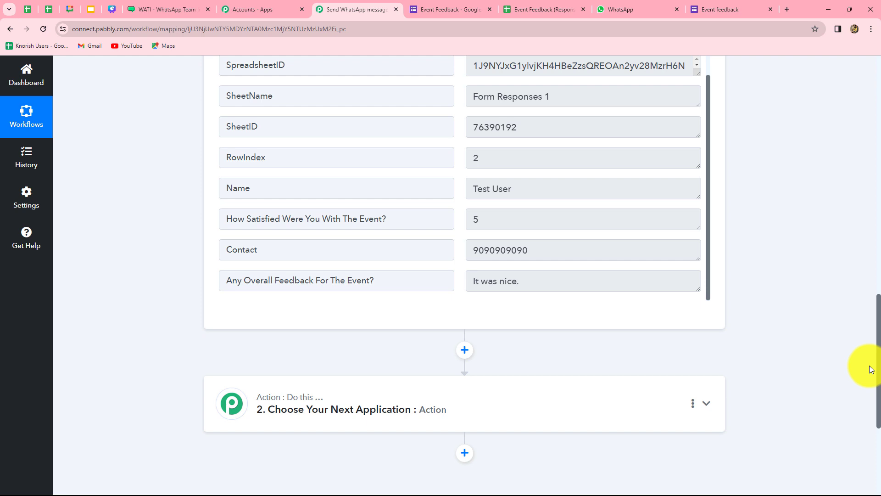
left_click(168, 12)
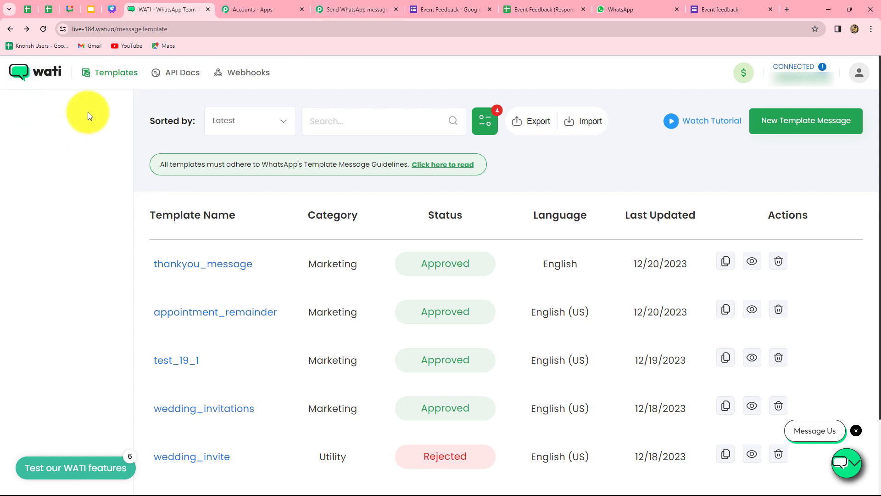
Step: Return to the Pabbly workflow and scroll down to the empty second action step
left_click(354, 9)
scroll(236, 362, "down", 3)
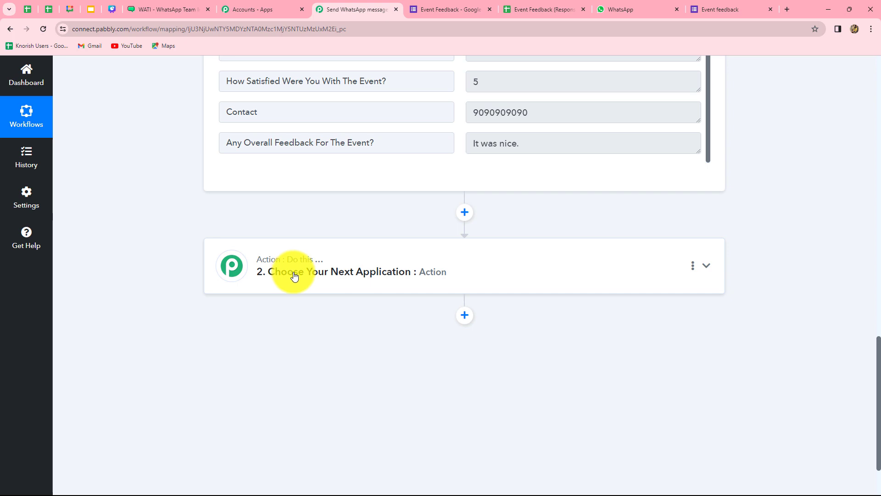
Step: Set the action app to WATI with Send Template Message and add a new connection
left_click(294, 275)
left_click(258, 253)
type("Wat")
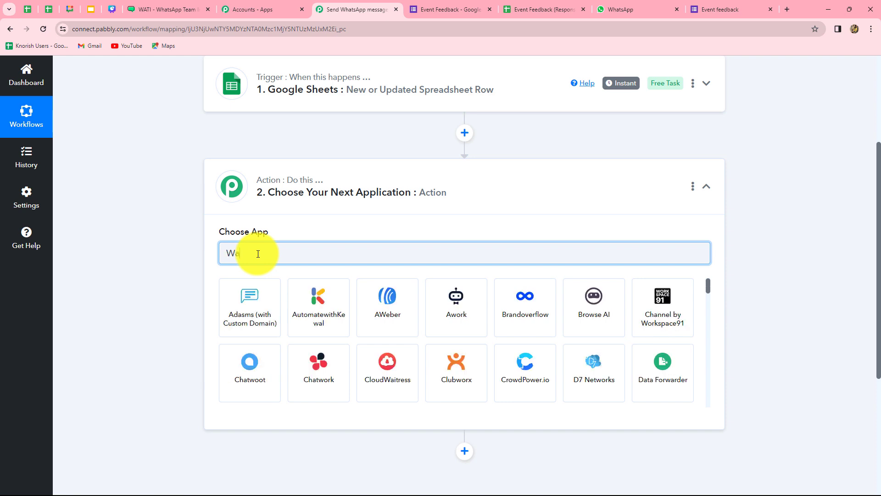
left_click(260, 314)
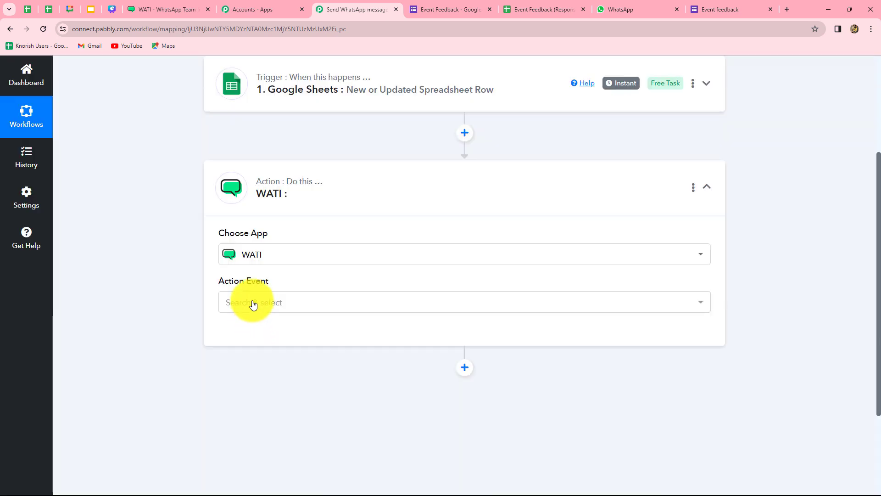
left_click(238, 303)
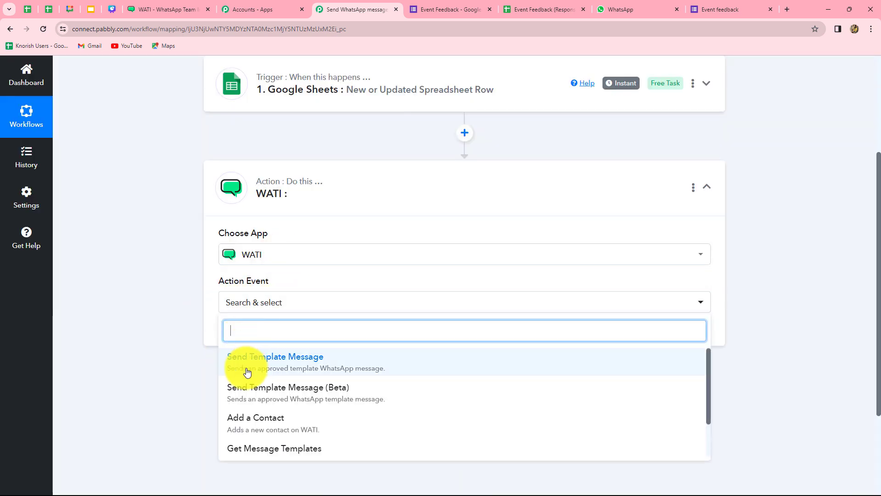
left_click(279, 364)
left_click(264, 341)
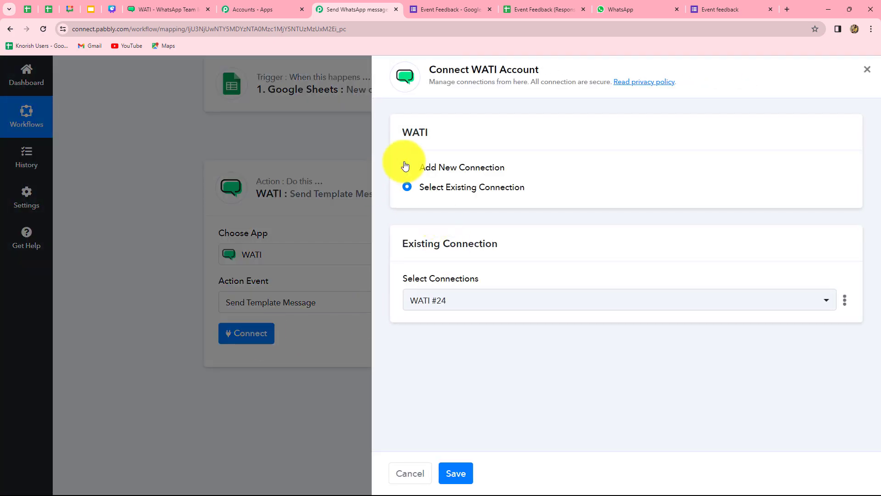
left_click(406, 167)
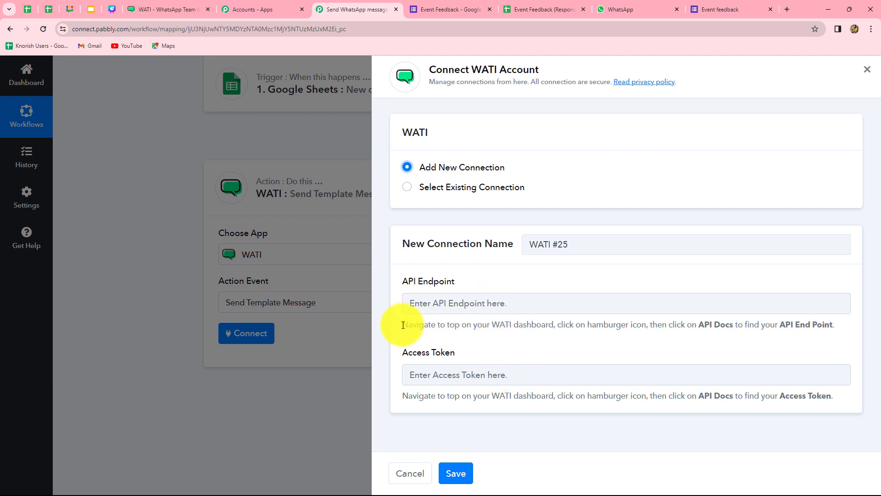
Step: Read the API Endpoint hint in the connection form, then go to WATI for credentials
left_click_drag(403, 326, 829, 333)
left_click(590, 354)
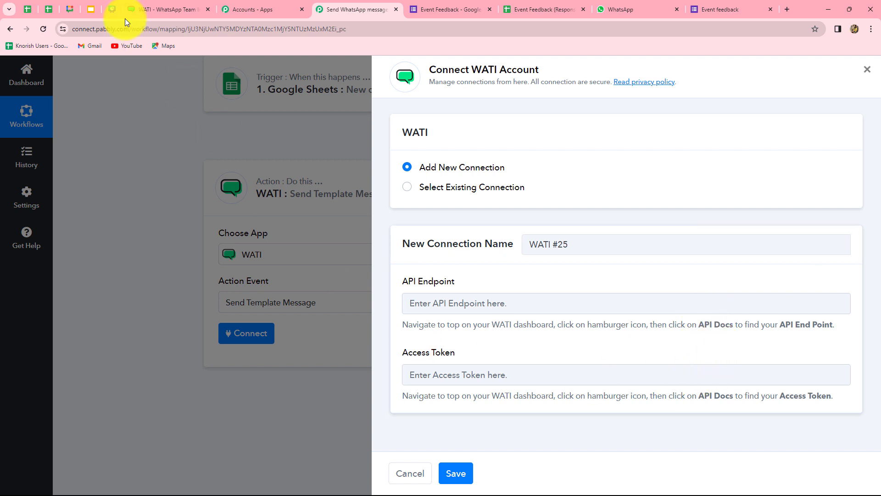
left_click(139, 9)
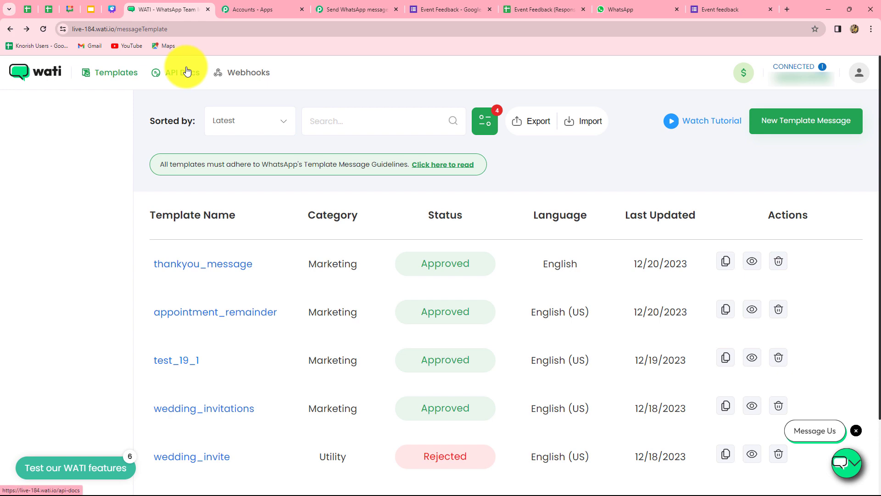
left_click(184, 72)
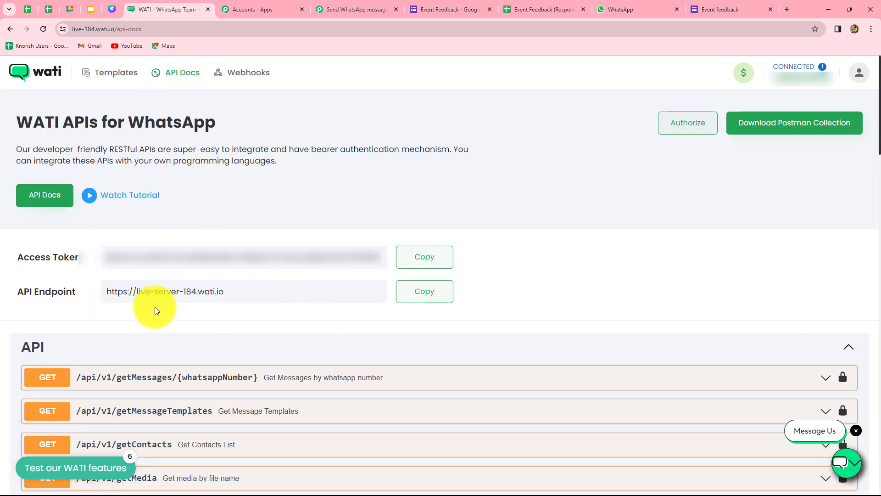
left_click(430, 295)
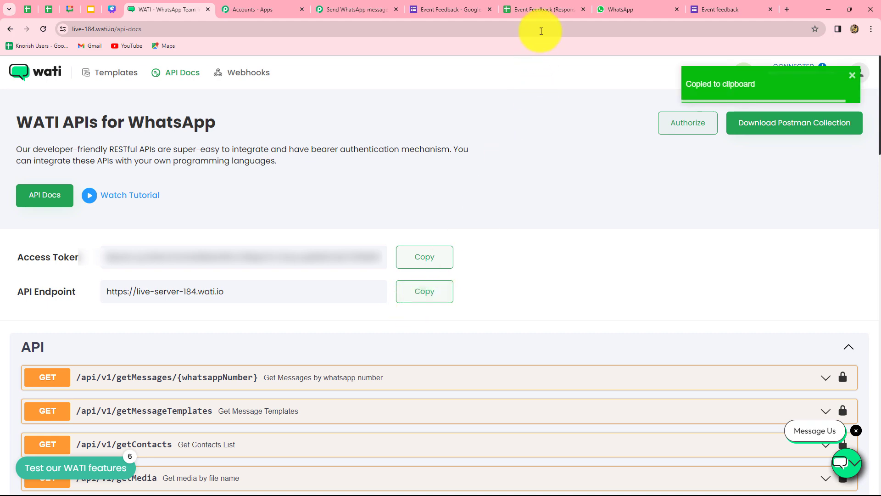
left_click(354, 13)
left_click(408, 304)
key("ctrl+v")
Step: Copy WATI's access token into Pabbly's Access Token field
left_click(171, 9)
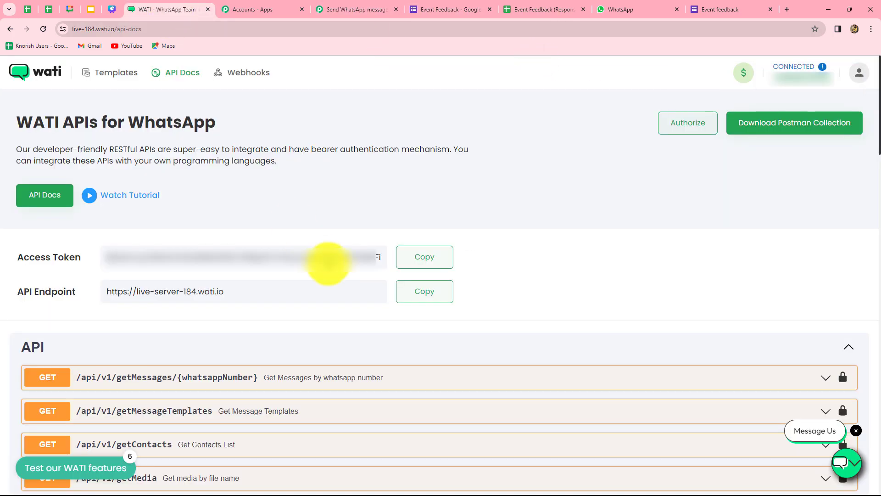
left_click(410, 264)
left_click(354, 10)
left_click(447, 369)
key("ctrl+v")
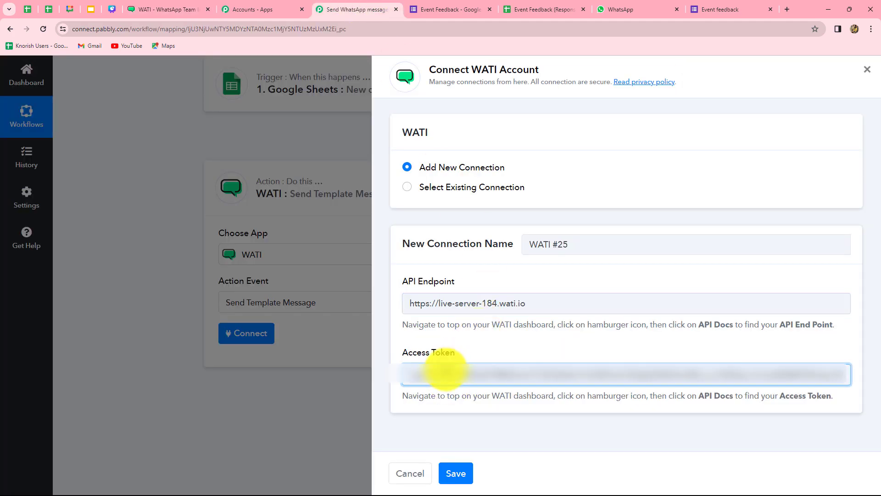
Step: Save the WATI #25 connection so the action step shows Connected
left_click(452, 473)
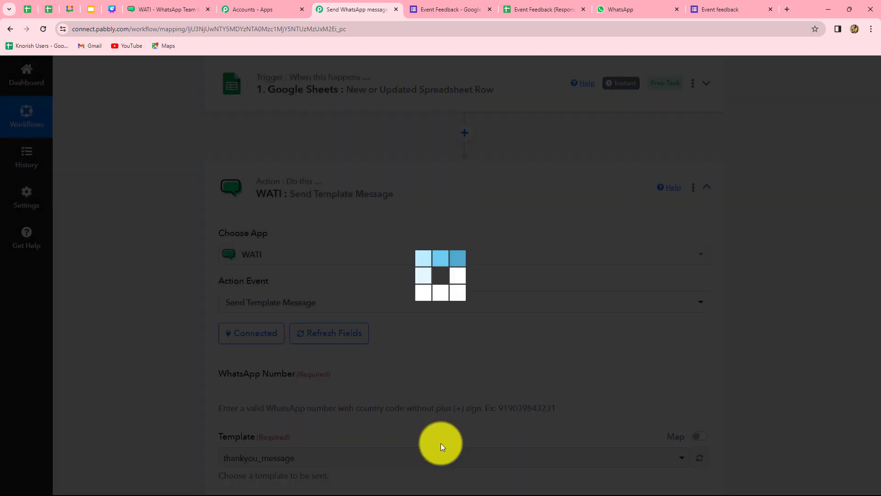
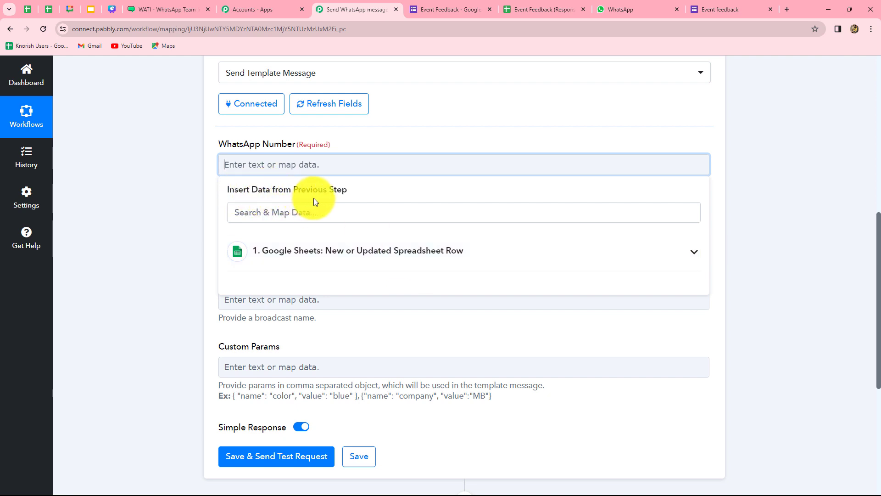
Step: Expand the Google Sheets step's row fields in the WhatsApp Number Insert Data list
left_click(388, 253)
scroll(399, 388, "down", 1)
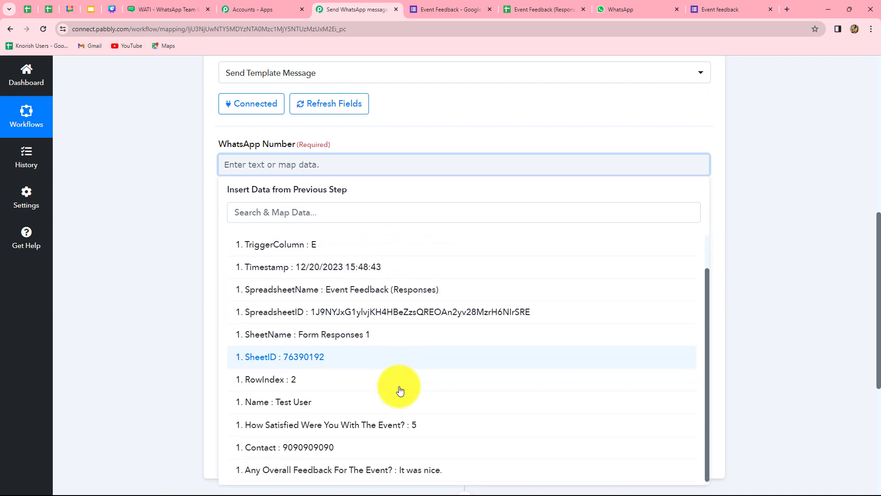
left_click(318, 448)
left_click(766, 349)
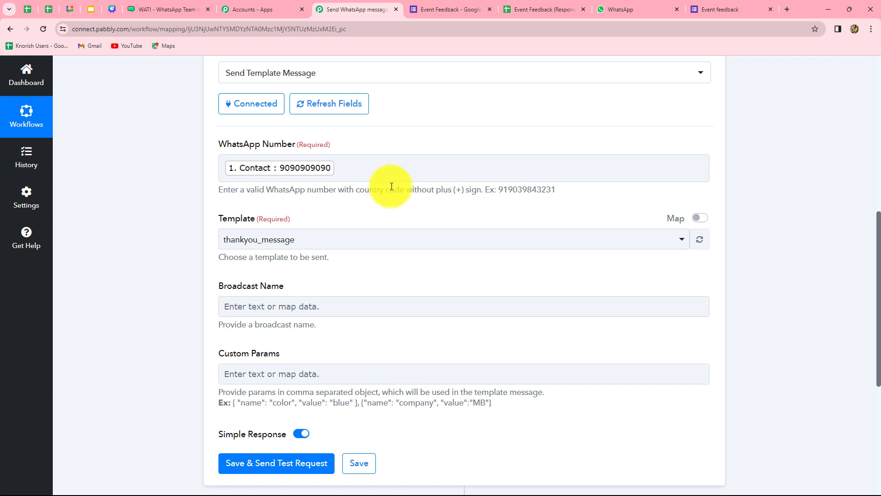
scroll(315, 211, "down", 3)
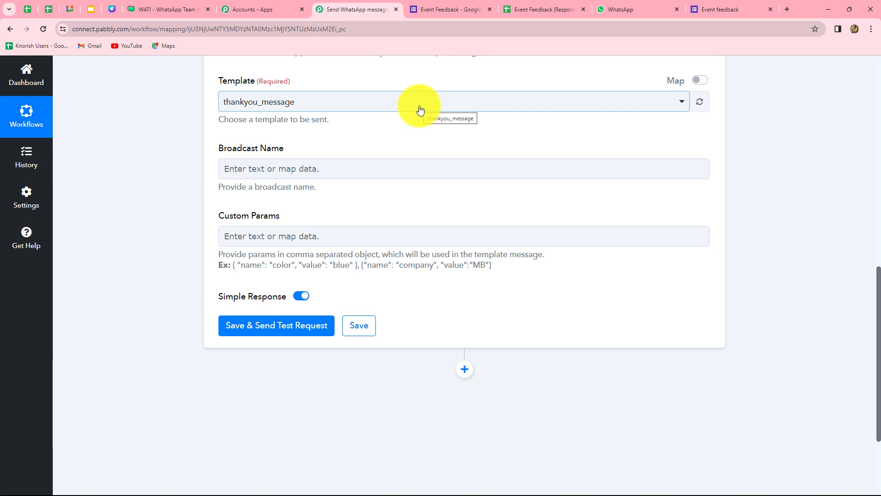
left_click(151, 6)
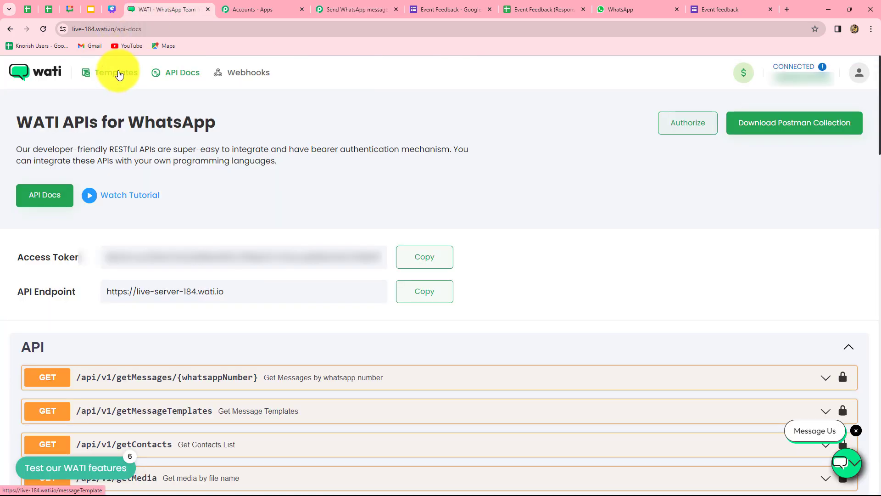
Step: Open the message Templates list in the WATI dashboard
left_click(119, 74)
scroll(530, 238, "down", 2)
scroll(530, 238, "down", 1)
scroll(530, 238, "up", 2)
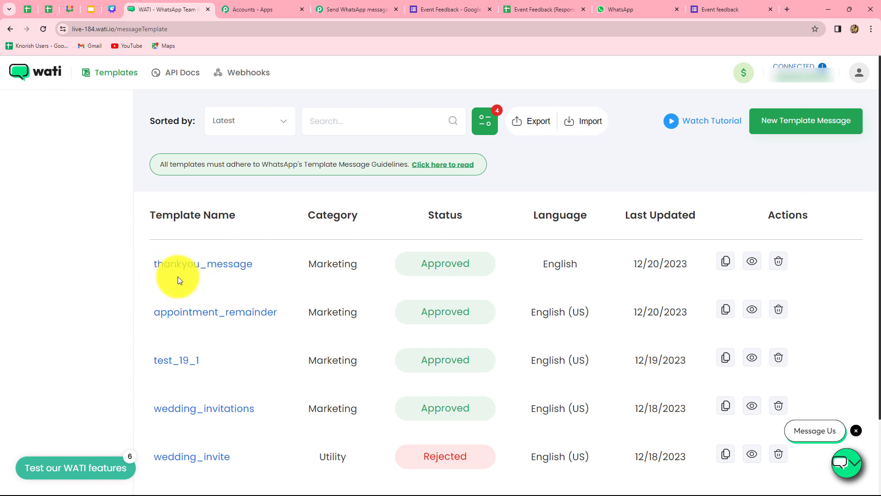
Step: Review the thankyou_message template's title, body and sample content with its {{name}} parameter
left_click(225, 264)
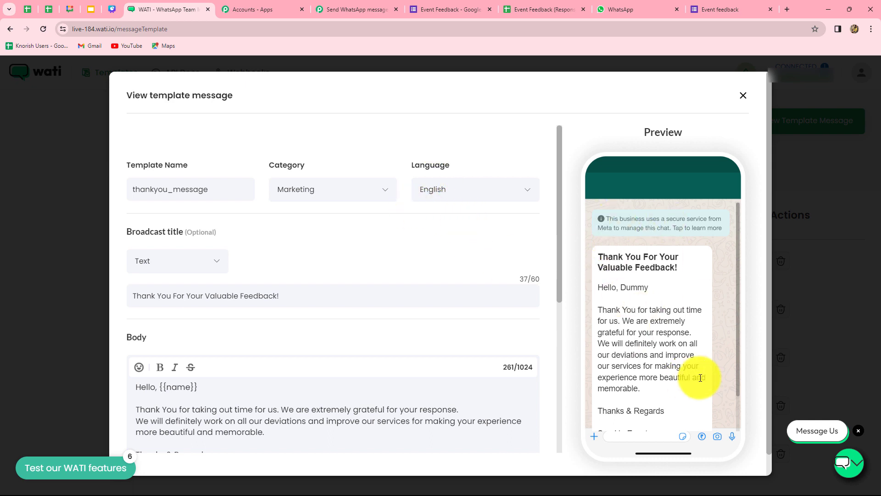
scroll(384, 361, "down", 1)
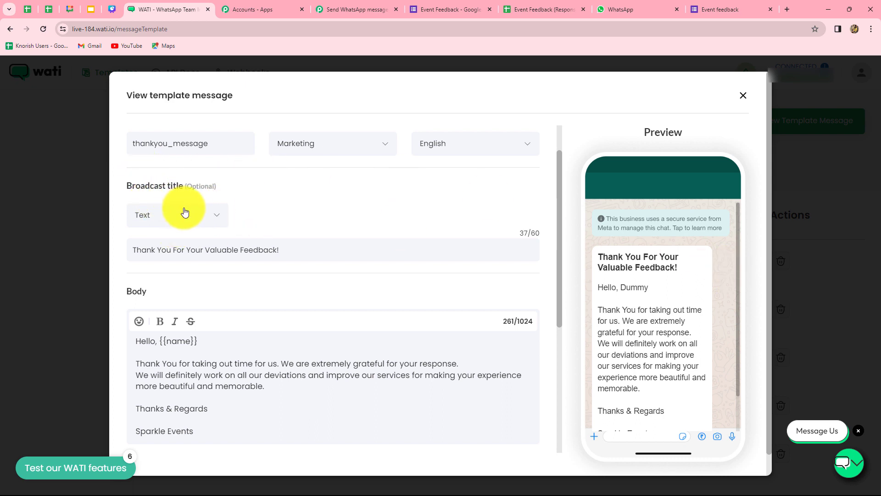
scroll(292, 247, "down", 3)
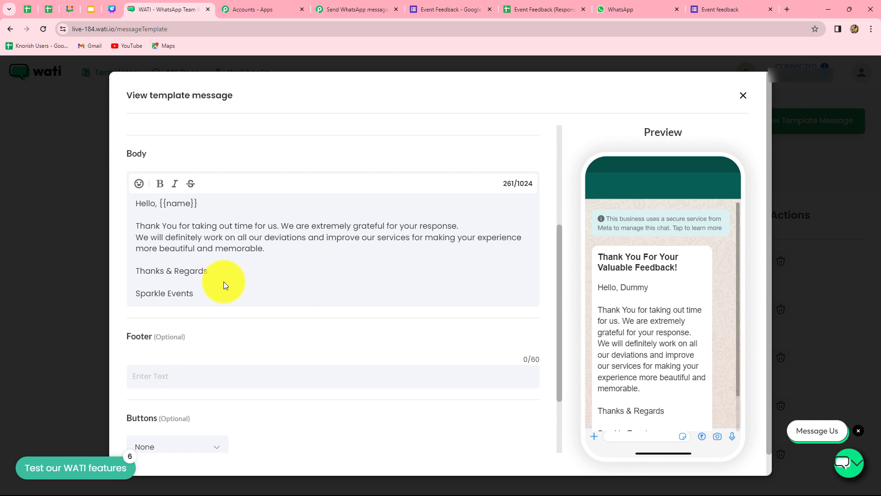
scroll(179, 232, "up", 1)
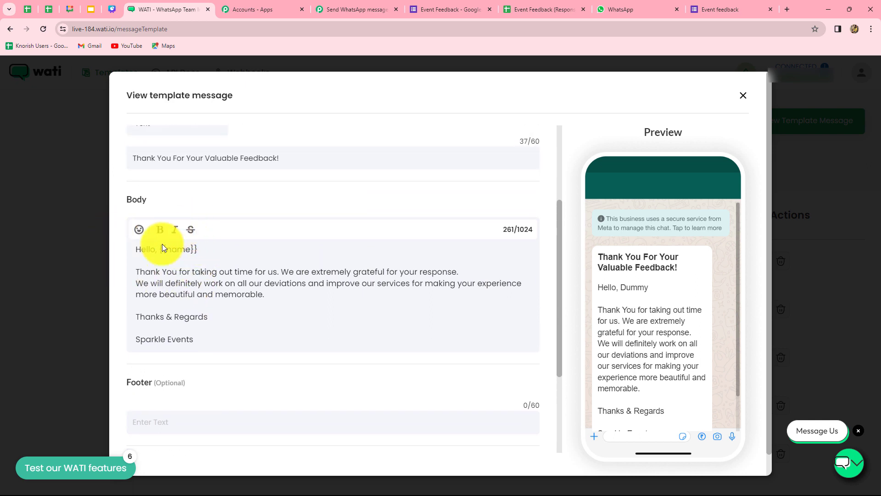
scroll(207, 266, "down", 1)
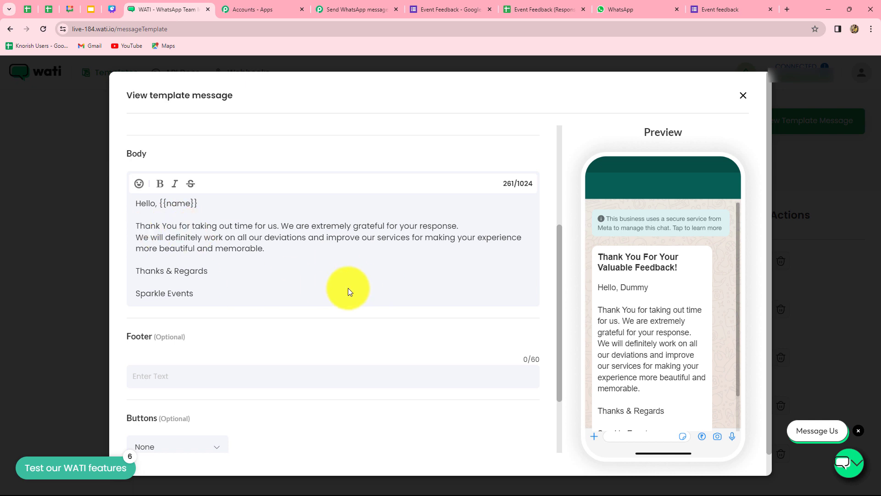
scroll(372, 291, "down", 3)
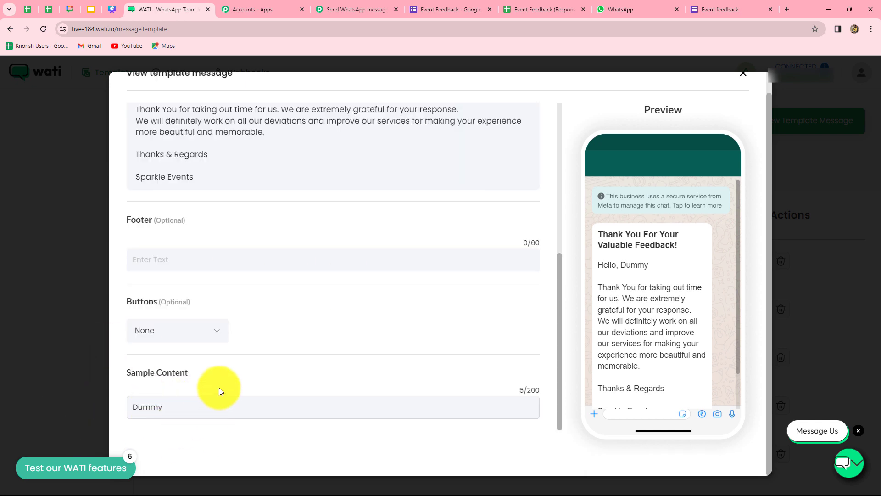
scroll(220, 387, "up", 1)
scroll(302, 375, "down", 1)
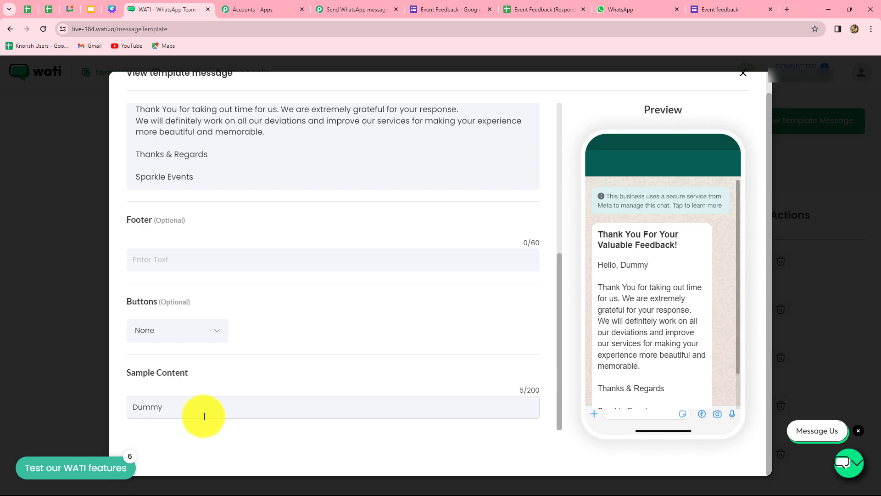
scroll(204, 416, "up", 4)
scroll(242, 386, "down", 4)
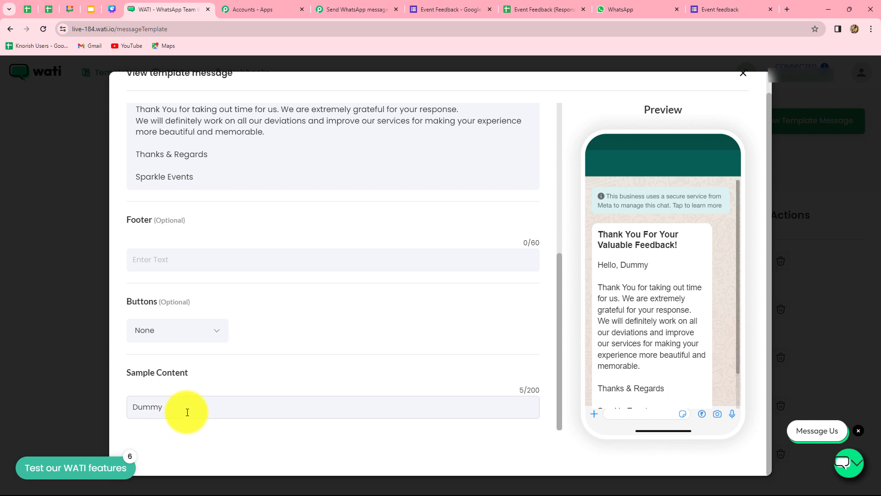
scroll(362, 394, "up", 6)
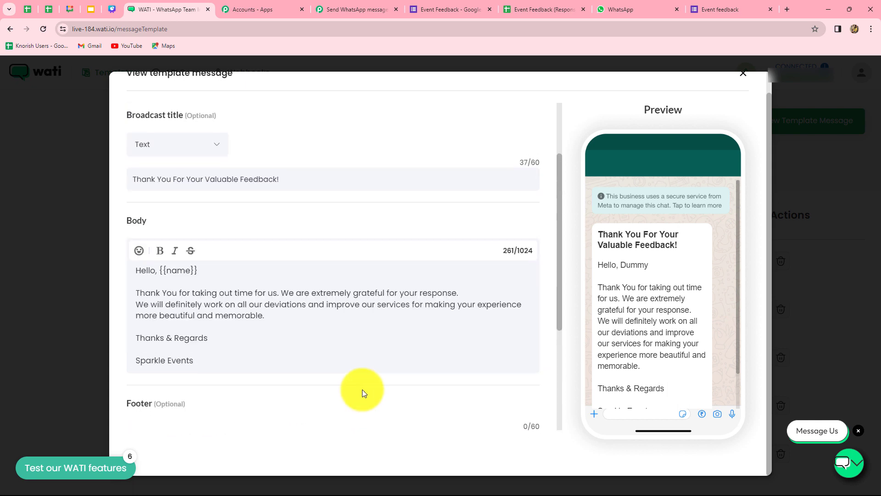
scroll(453, 295, "up", 1)
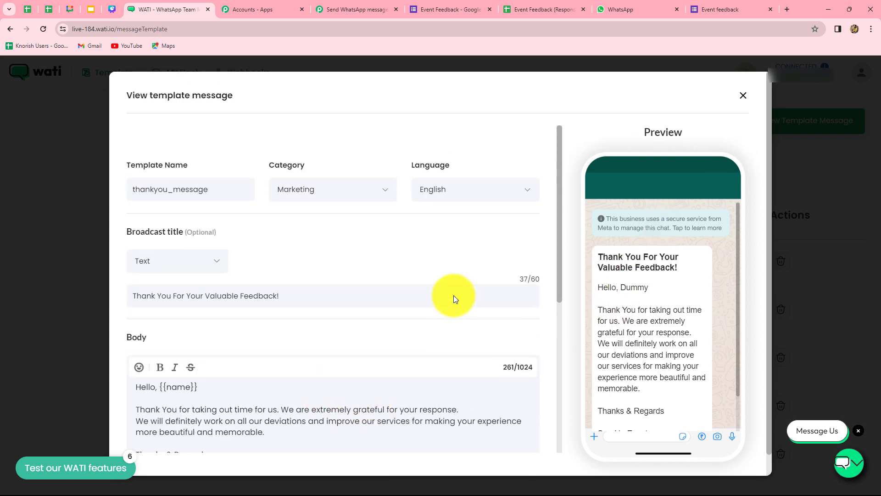
Step: Close the template details and return to the Pabbly workflow form
left_click(742, 97)
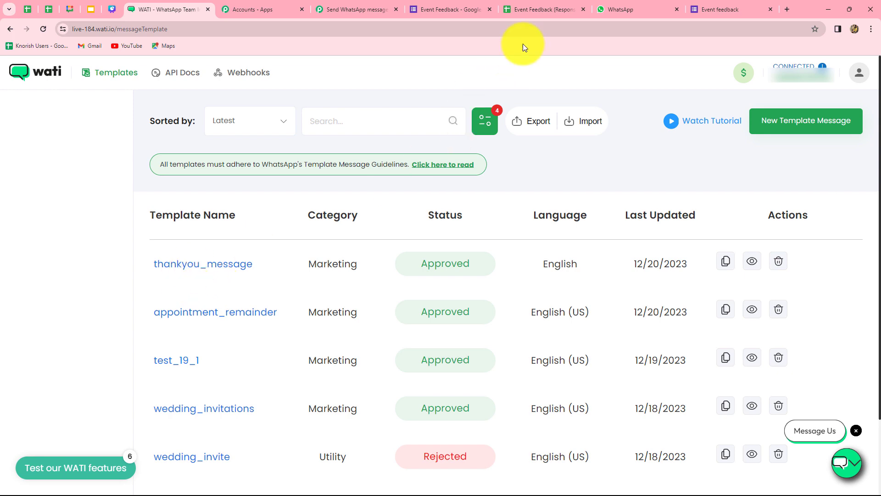
left_click(353, 9)
scroll(317, 201, "up", 4)
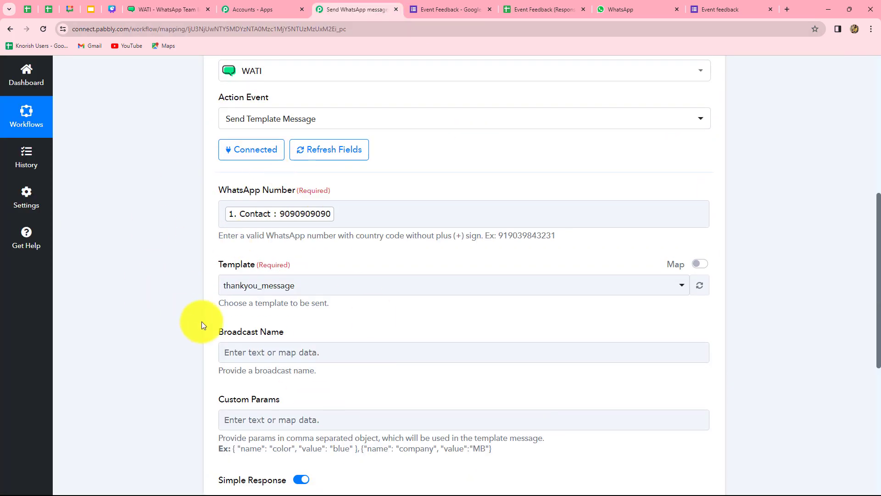
Step: Check the chosen template setting against WATI's thankyou_message template details
left_click(289, 292)
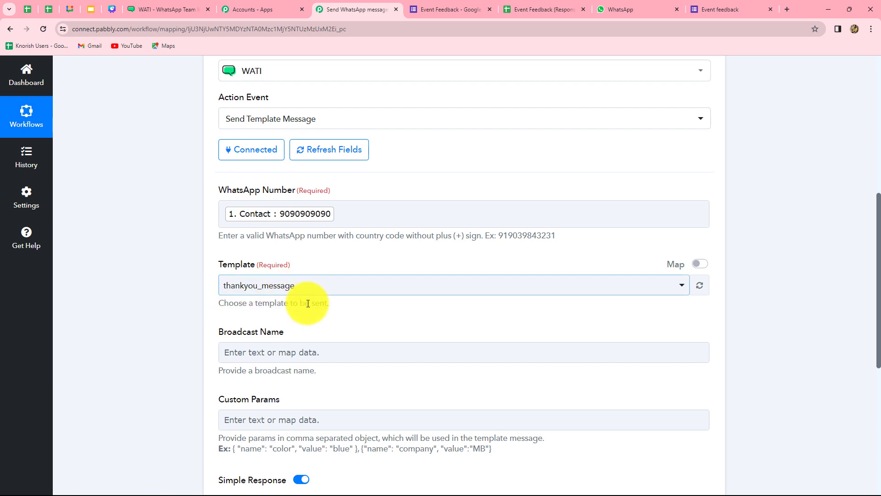
scroll(312, 308, "down", 2)
left_click(276, 262)
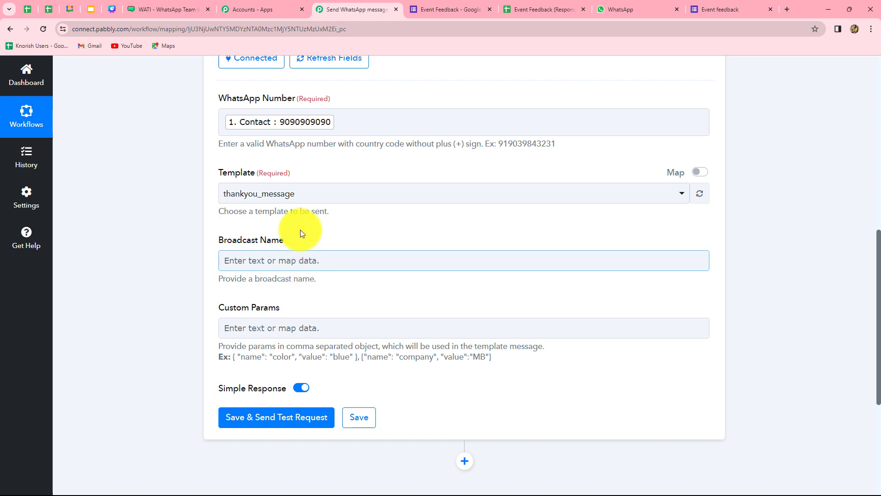
left_click(187, 14)
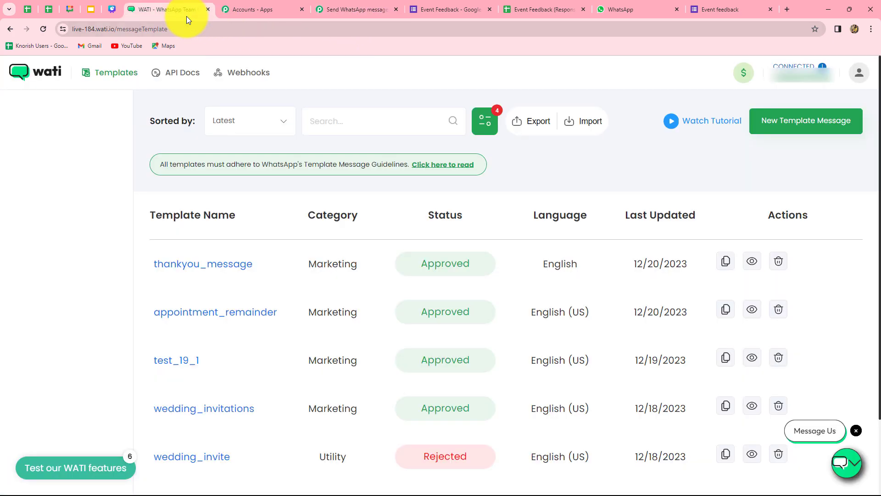
left_click(202, 264)
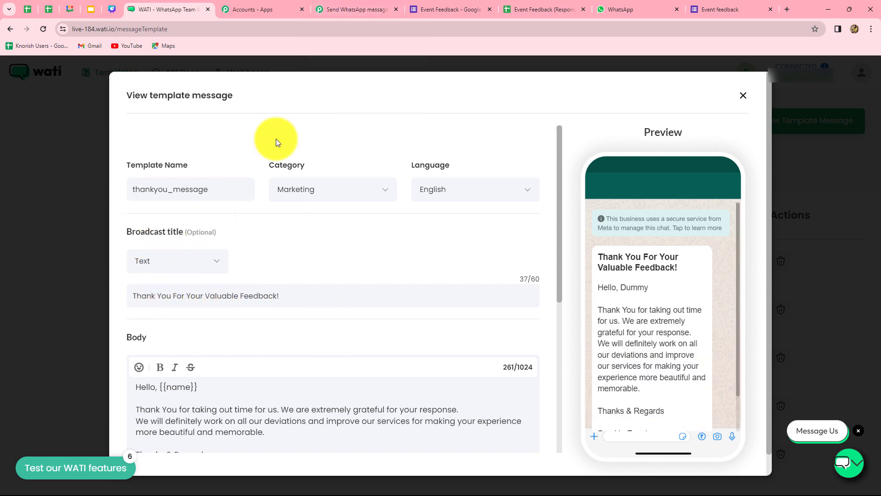
left_click(354, 16)
Step: Enter 'Thank You For Your Valuable Feedback!' as the Broadcast Name
left_click(289, 257)
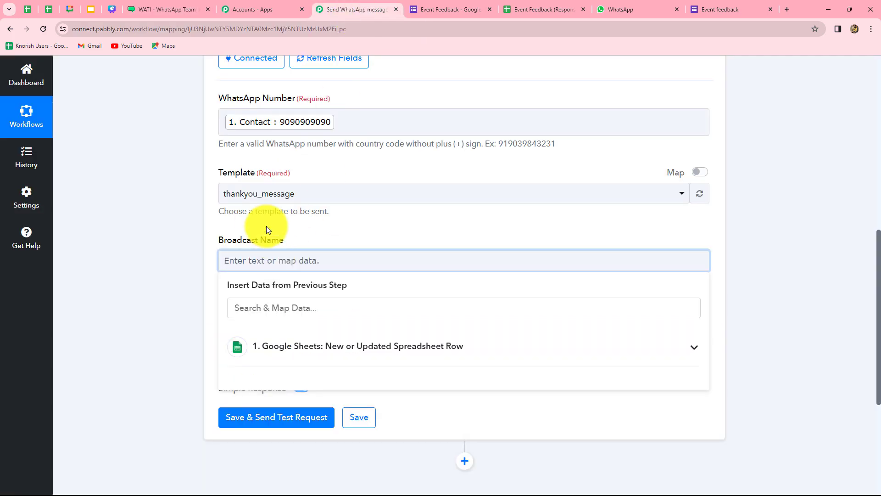
type("Thank")
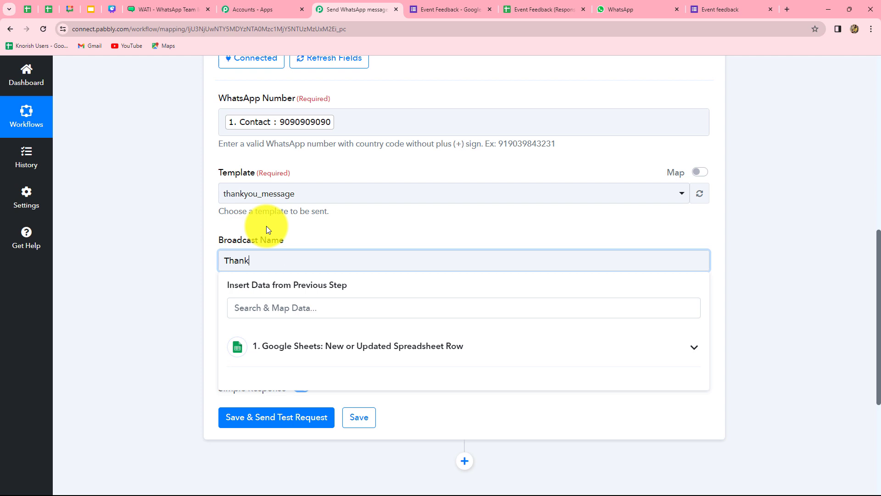
left_click(244, 274)
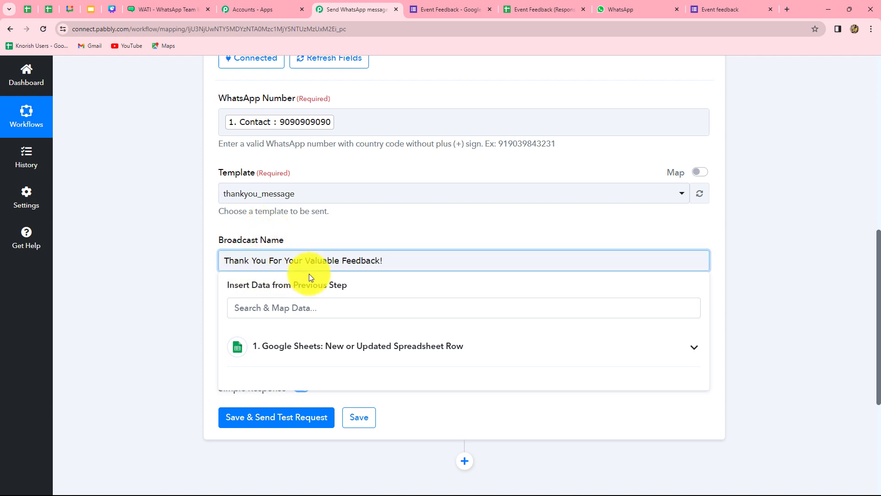
left_click(163, 273)
scroll(202, 323, "down", 2)
left_click(239, 236)
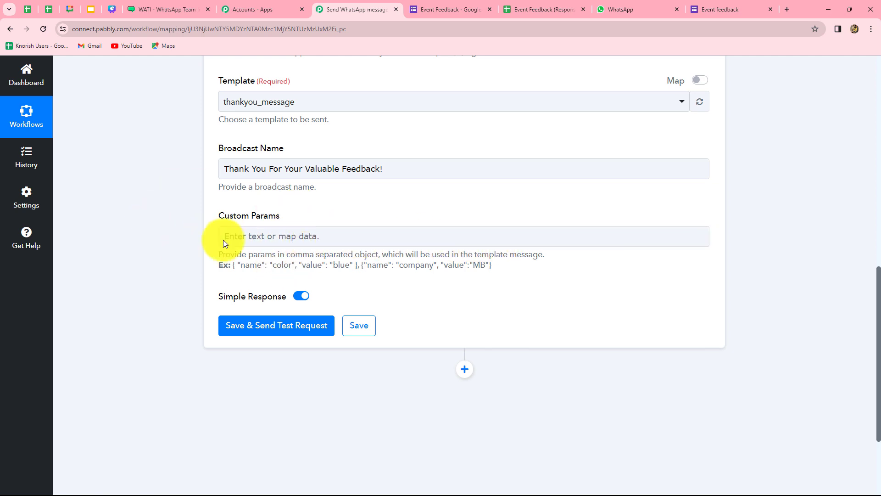
Step: Paste the example parameter object into Custom Params and check WATI's template variable name
left_click(311, 241)
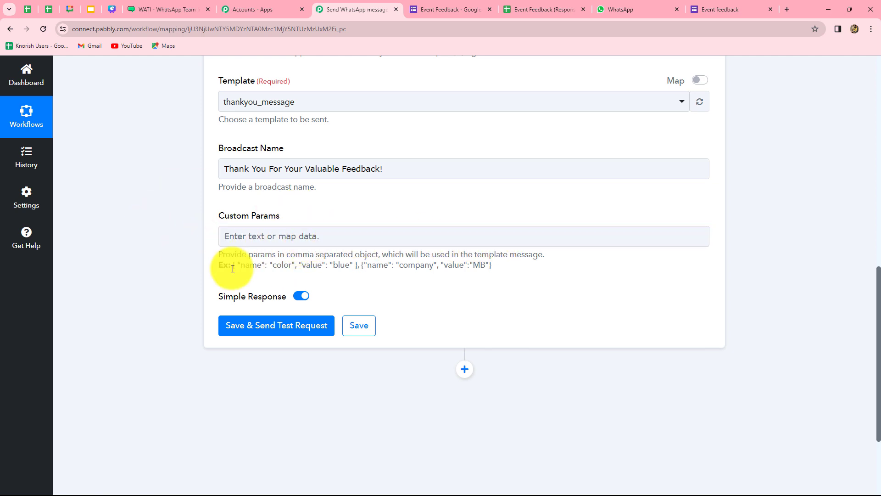
left_click_drag(233, 265, 356, 265)
key("ctrl+c")
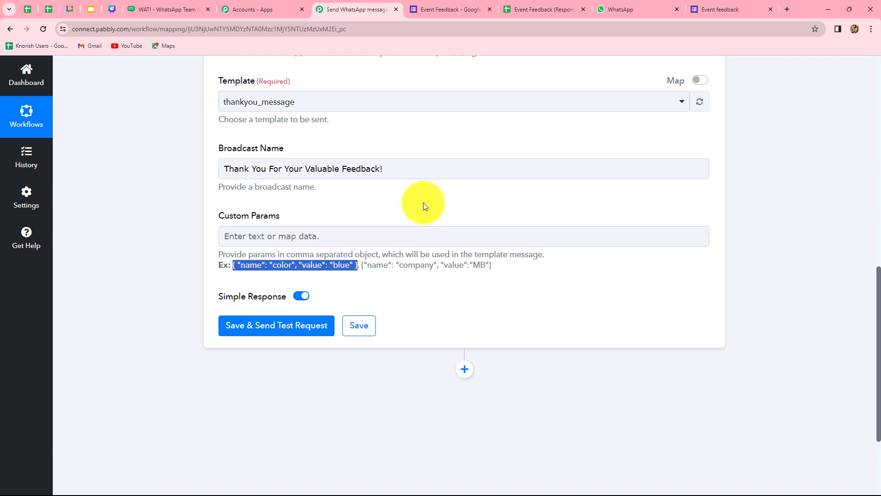
left_click(336, 232)
key("ctrl+v")
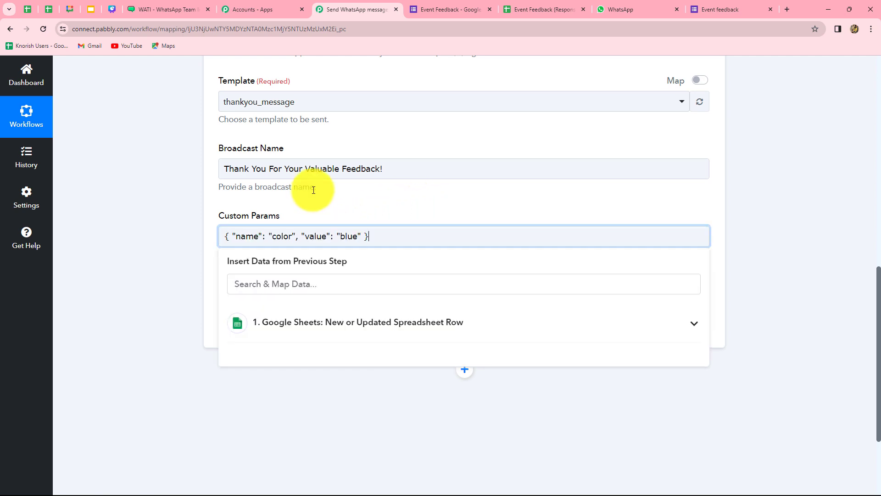
left_click(194, 228)
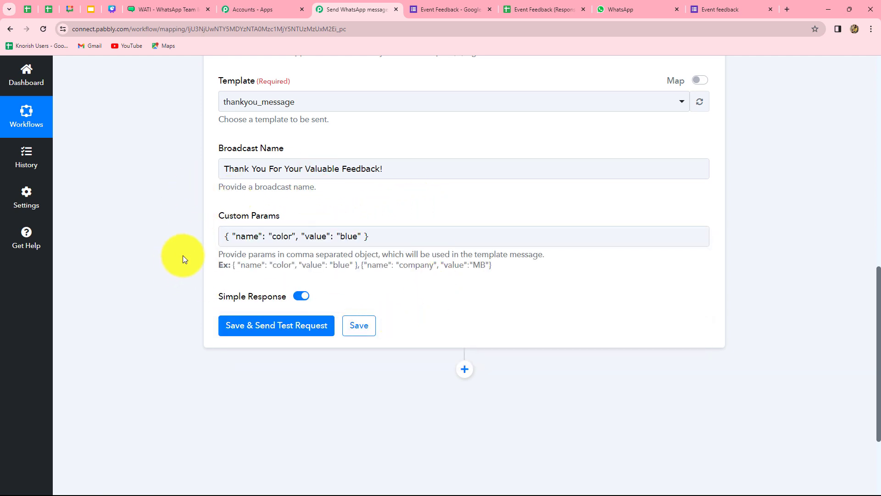
left_click(243, 242)
left_click(247, 249)
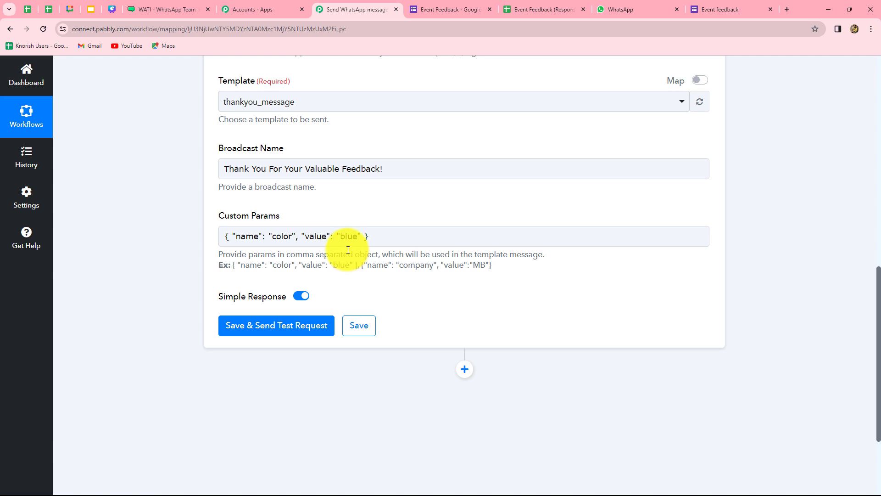
left_click(183, 3)
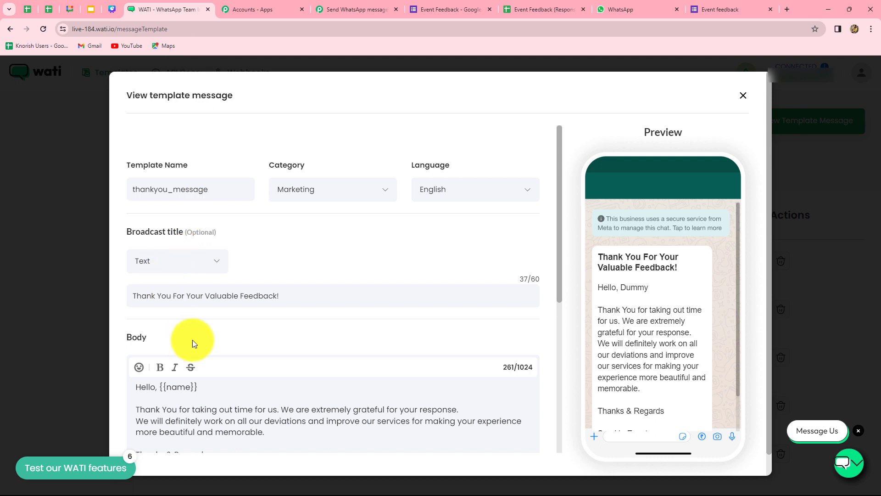
left_click(349, 6)
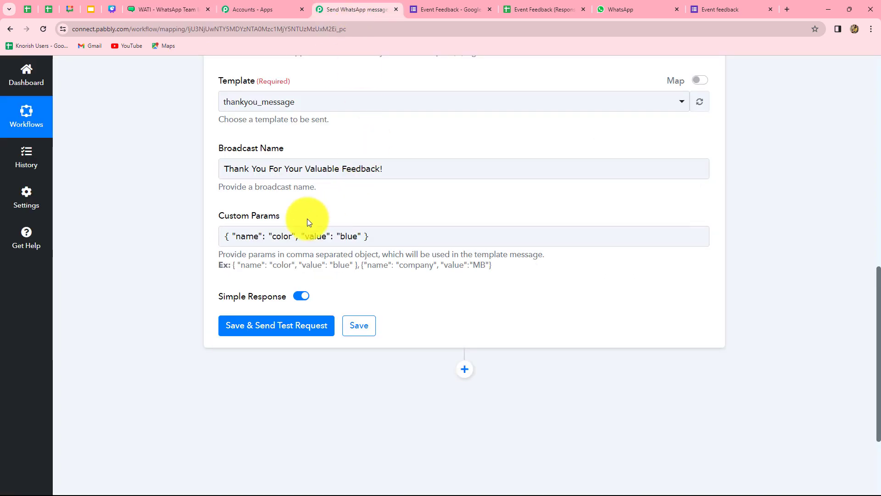
Step: Rename the parameter key 'color' to 'name' and map the sheet's '1. Name' field as its value
left_click(278, 228)
key("BackSpace")
key("BackSpace")
key("BackSpace")
key("BackSpace")
key("BackSpace")
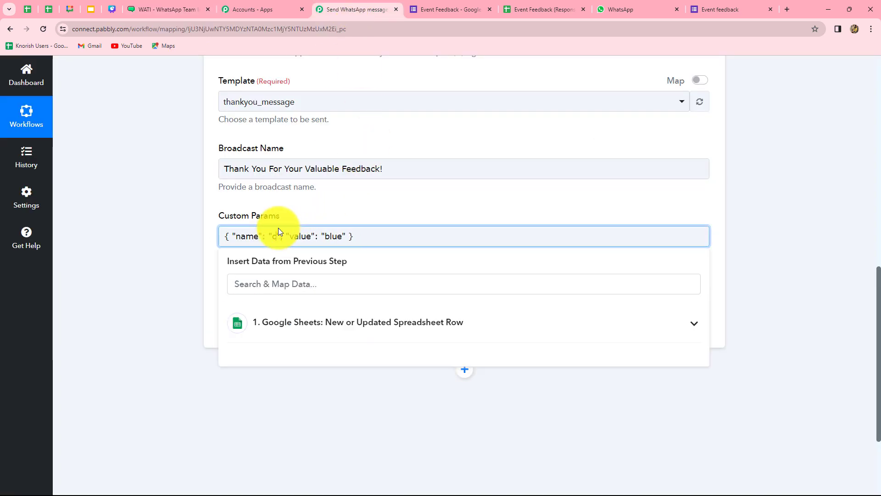
type("name")
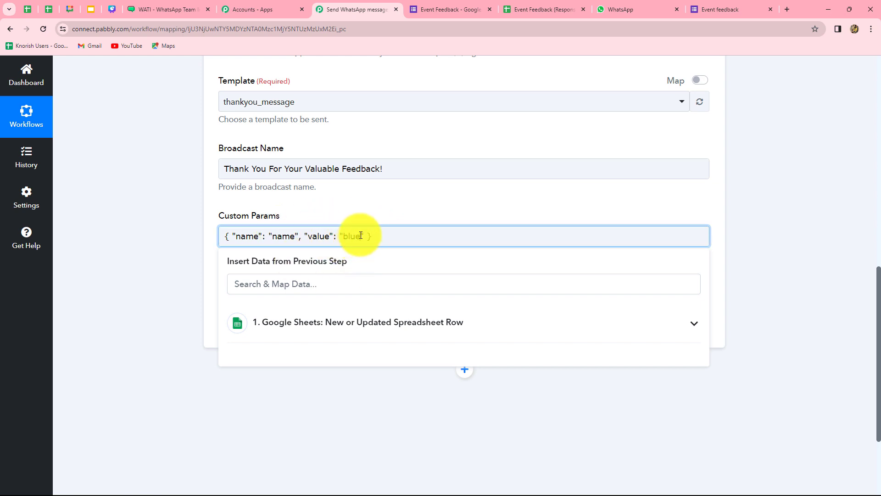
key("BackSpace")
key("BackSpace")
key("BackSpace")
key("BackSpace")
left_click(354, 337)
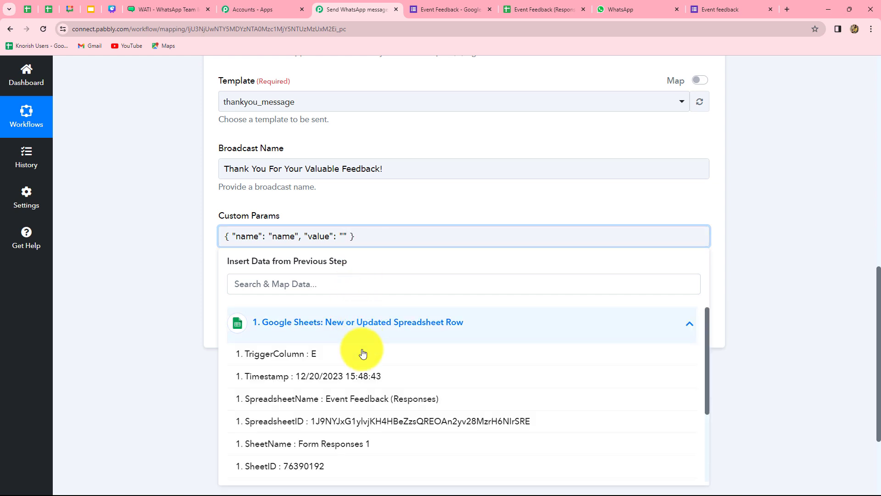
scroll(358, 457, "down", 1)
left_click(349, 465)
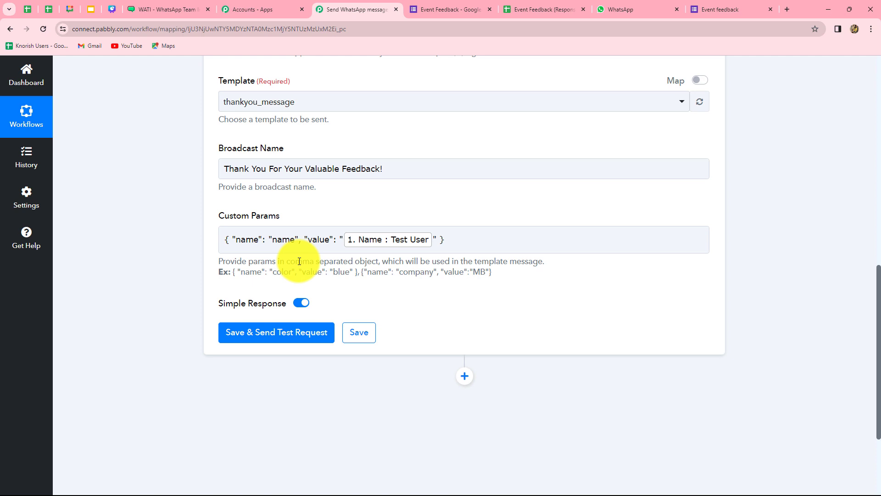
Step: Tidy the end of Custom Params, removing the stray trailing comma
left_click(376, 246)
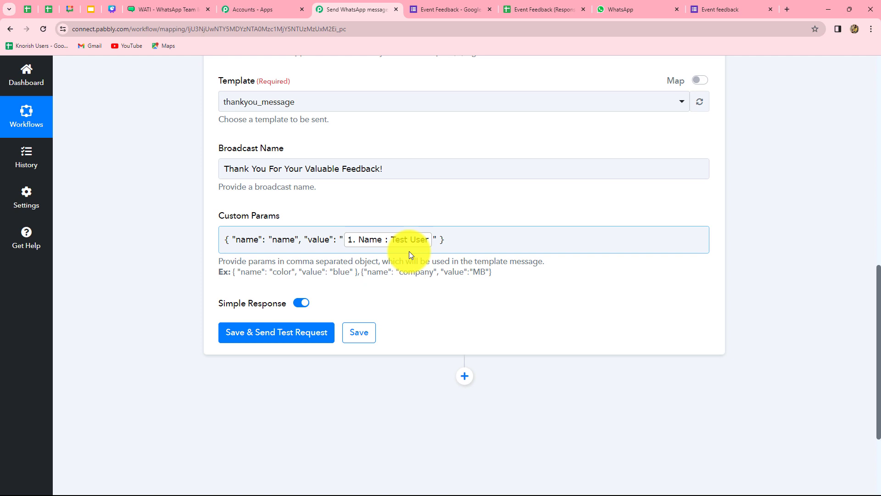
left_click(456, 246)
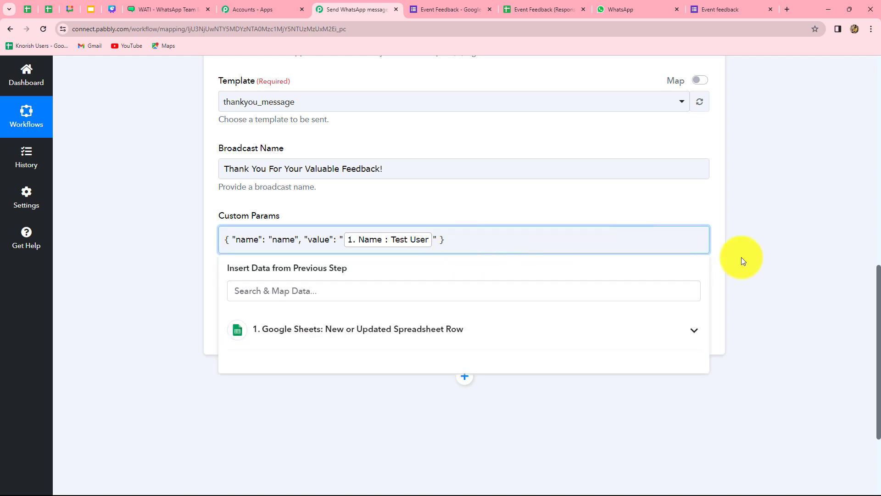
left_click(451, 239)
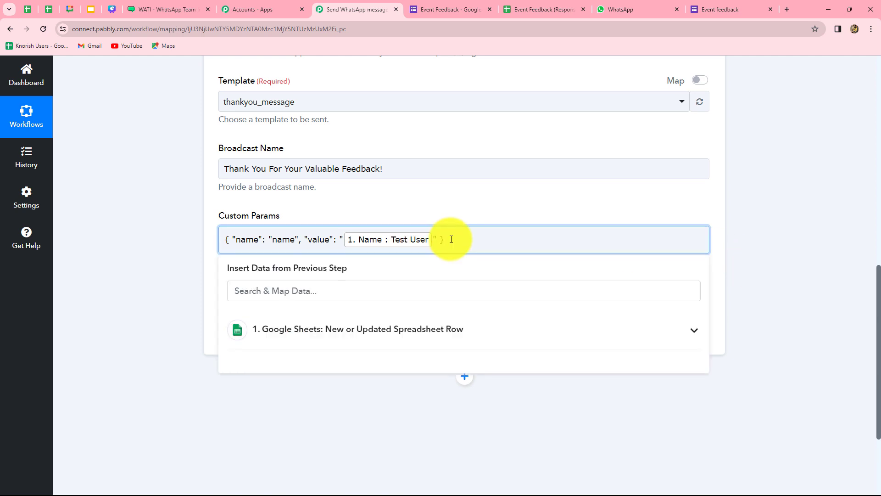
type(",")
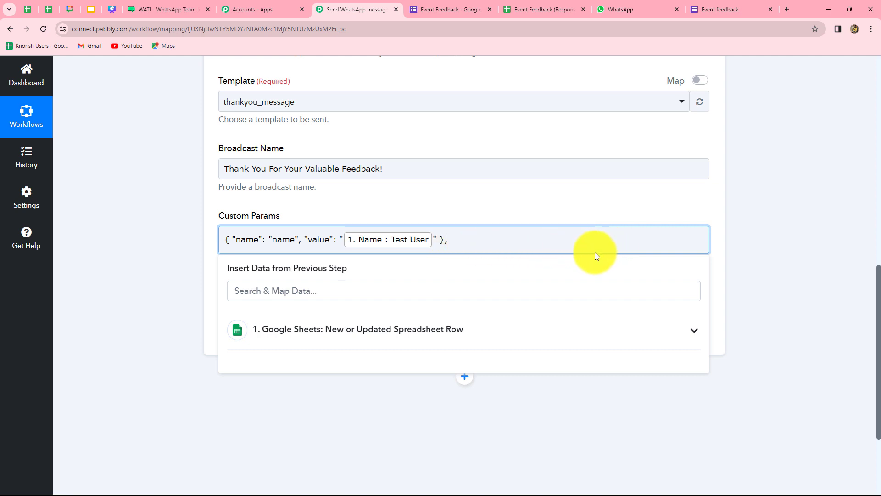
key("BackSpace")
left_click(746, 255)
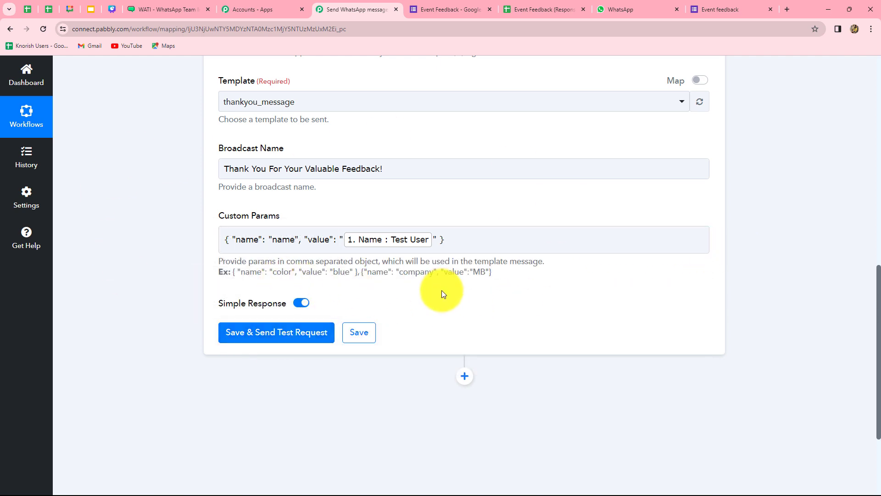
Step: Save the WATI action, send a test request and check the returned phone number in the response
left_click(297, 335)
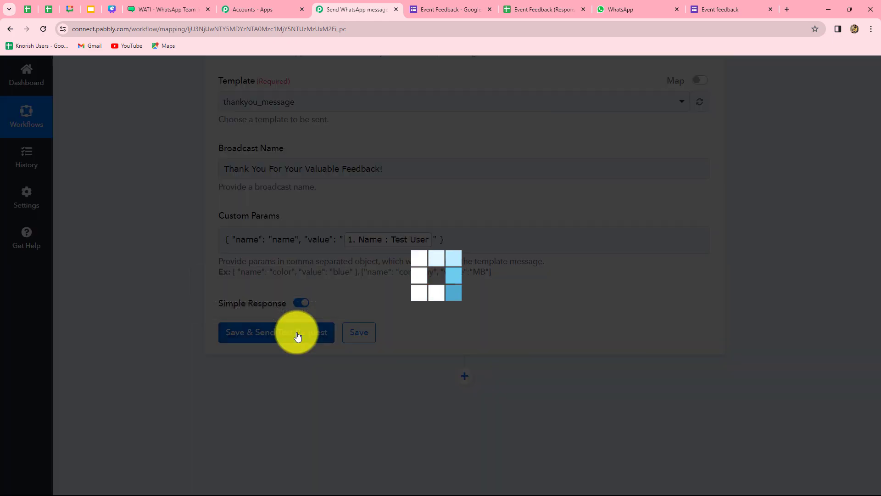
scroll(715, 340, "down", 3)
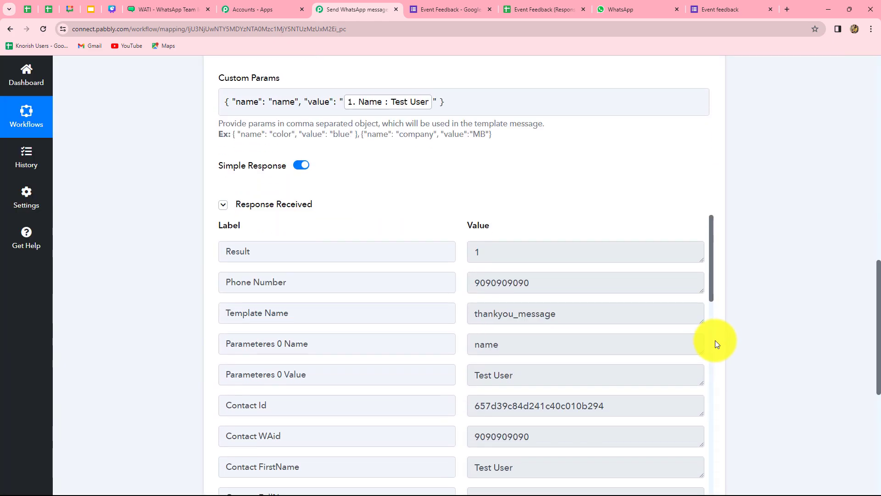
left_click_drag(548, 283, 463, 288)
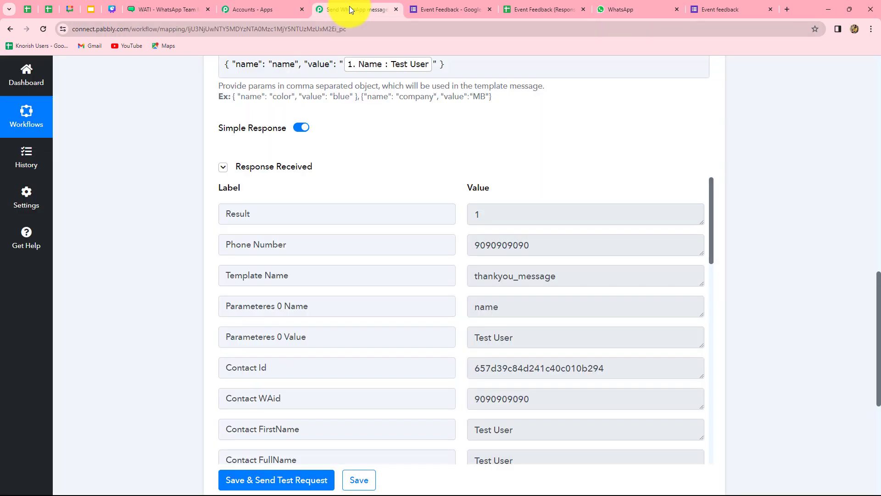
Step: Return to the Pabbly workflow and collapse the WATI action card to view the overview
left_click(349, 9)
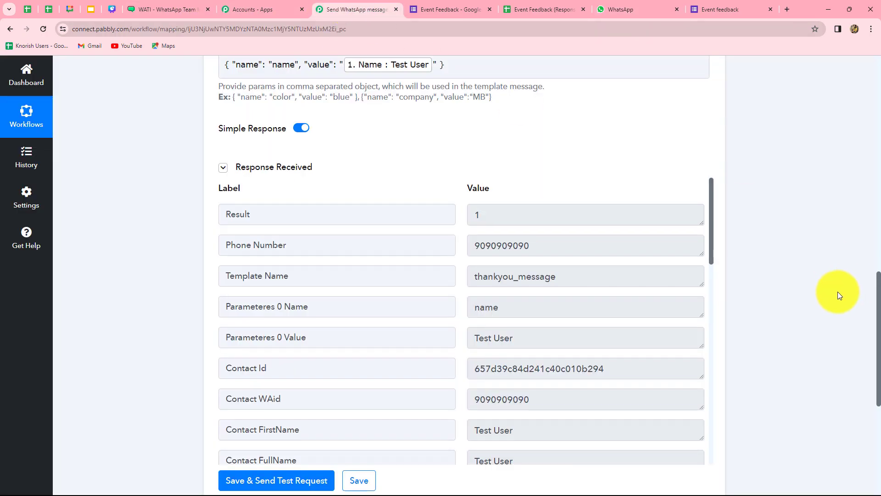
scroll(838, 291, "up", 15)
left_click(706, 192)
scroll(778, 237, "up", 3)
scroll(778, 237, "up", 1)
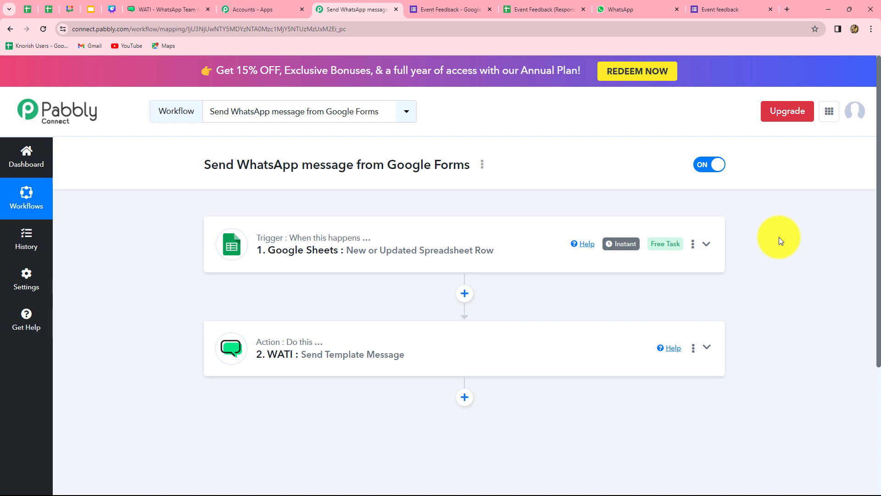